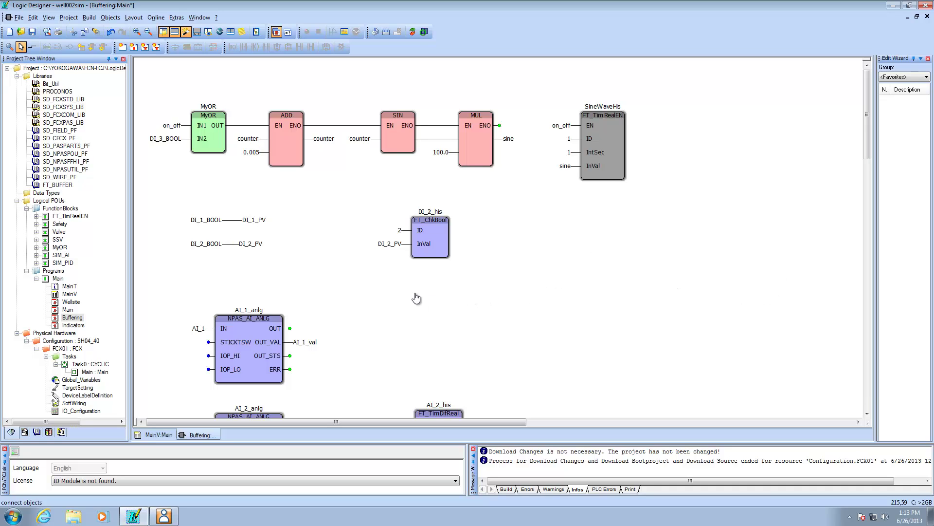
Step: Copy the sine variable, paste two copies below SineWaveHis, and place them side by side
left_click(508, 139)
right_click(509, 139)
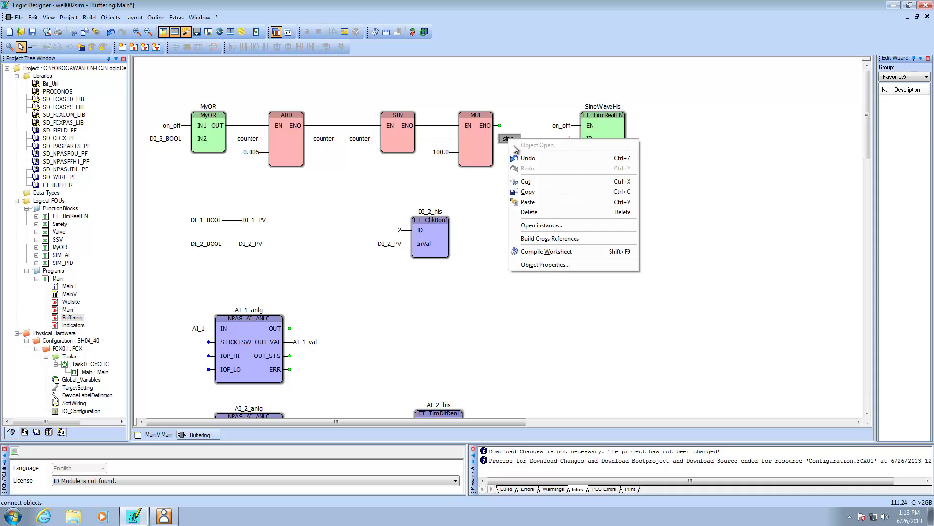
left_click(528, 191)
right_click(532, 291)
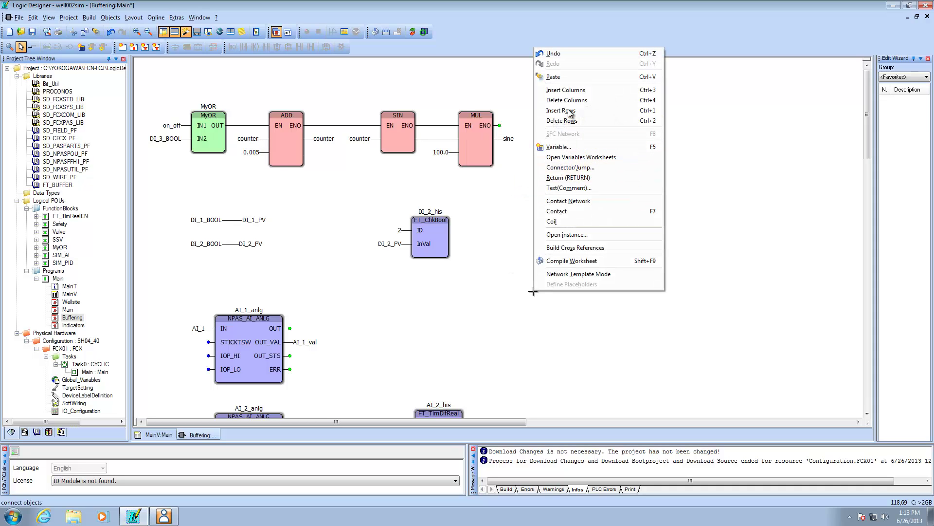
left_click(554, 77)
right_click(614, 275)
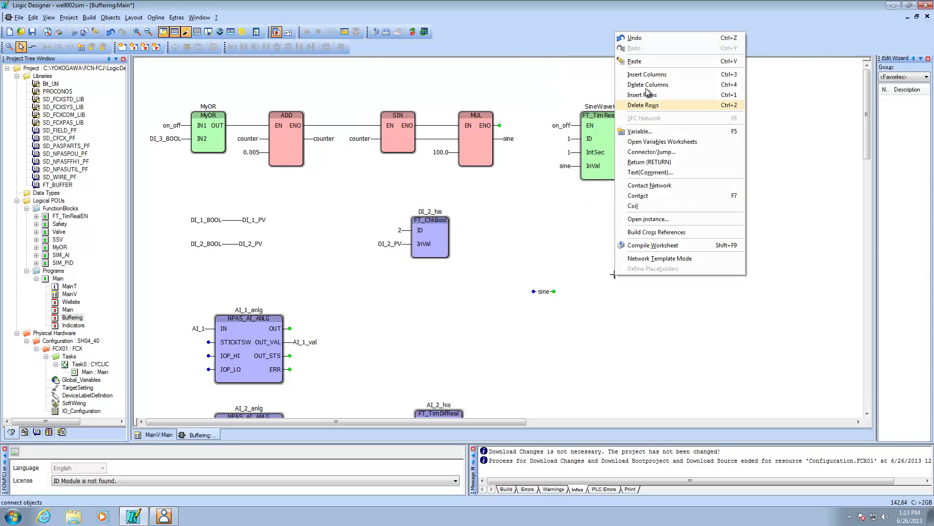
left_click(635, 61)
left_click_drag(618, 271, 595, 294)
Step: Rename the pasted copy to sine2 as a REAL variable and wire sine into it
double_click(595, 292)
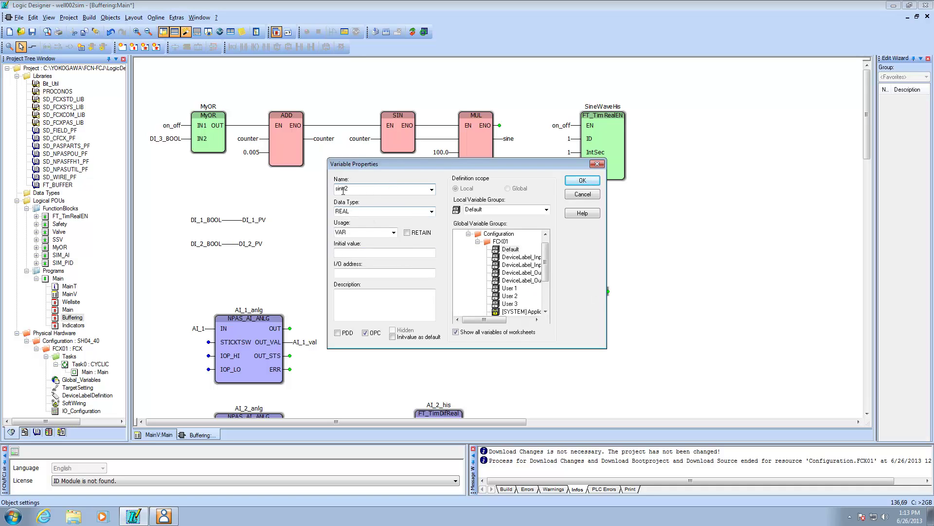
left_click(583, 182)
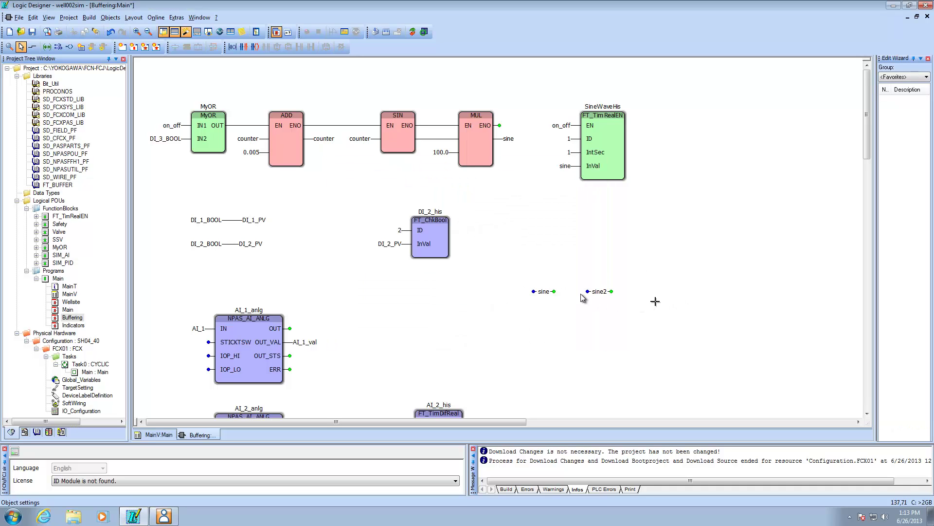
left_click_drag(555, 291, 588, 292)
Step: Run Build > Make to compile the project with 0 errors and 0 warnings
left_click(89, 18)
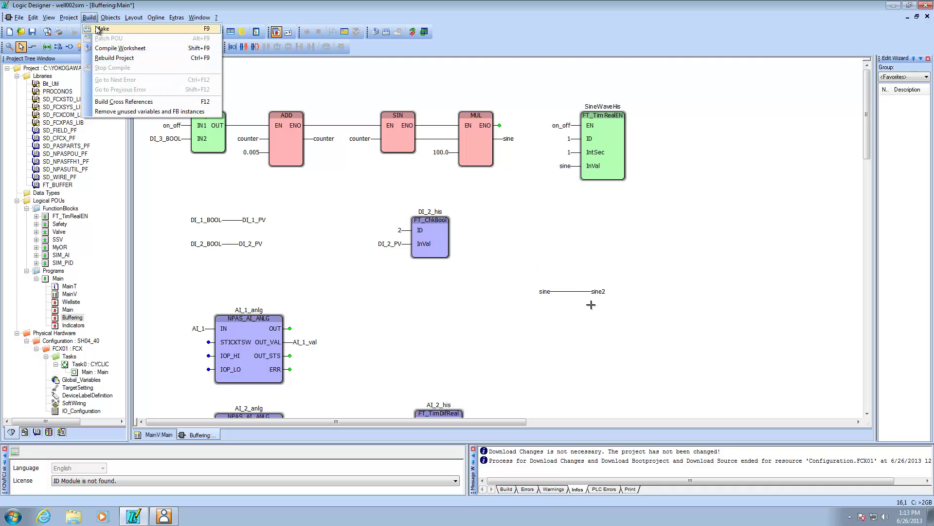
left_click(99, 29)
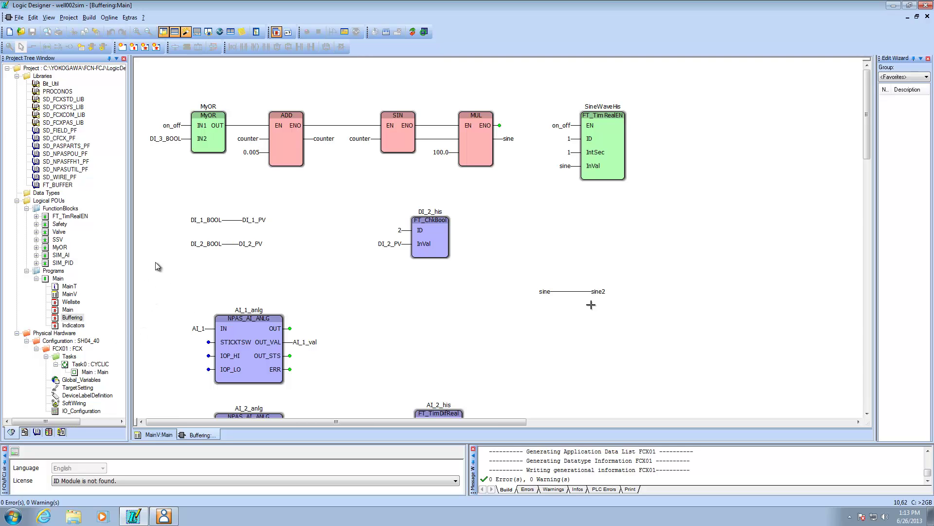
Step: Check that MainV lists sine2 as REAL, then rebuild the project with Make
double_click(70, 295)
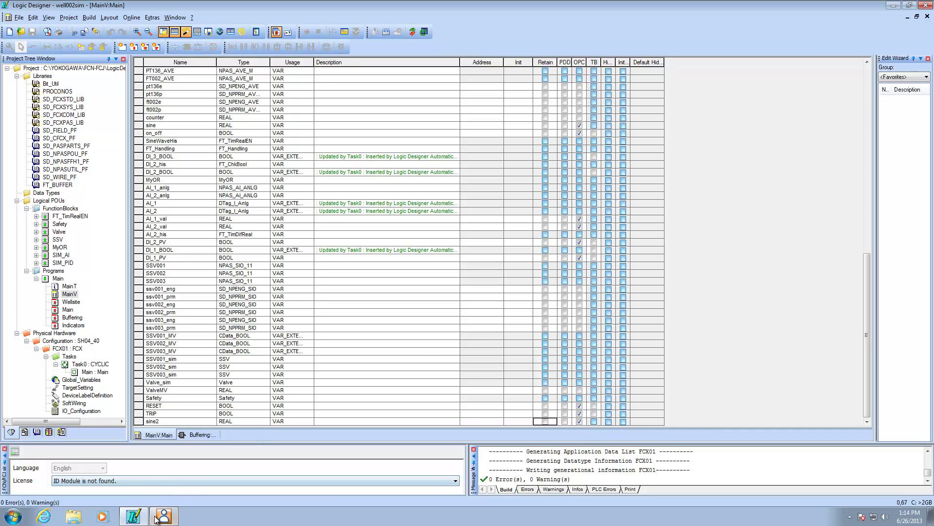
mouse_move(136, 518)
left_click(89, 17)
left_click(98, 28)
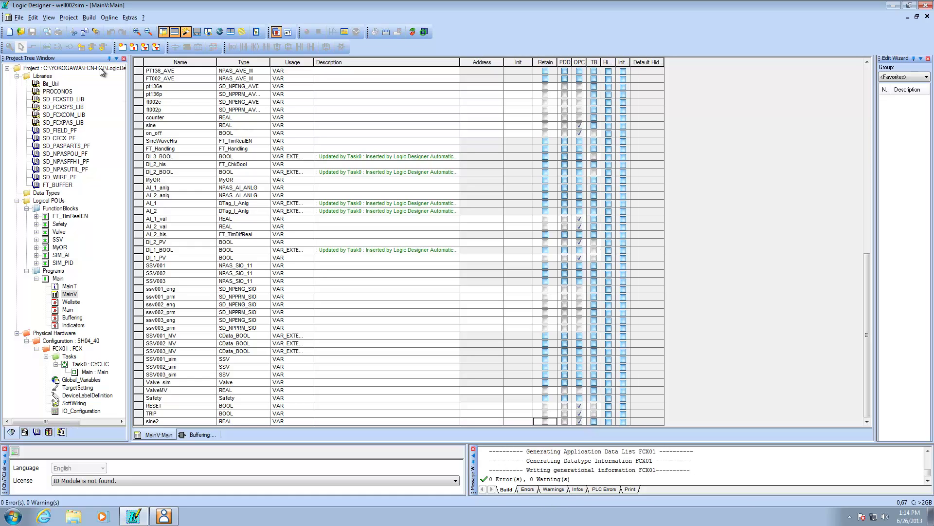
Step: Download the changes to FCX01 and return to the Buffering:Main diagram
left_click(109, 18)
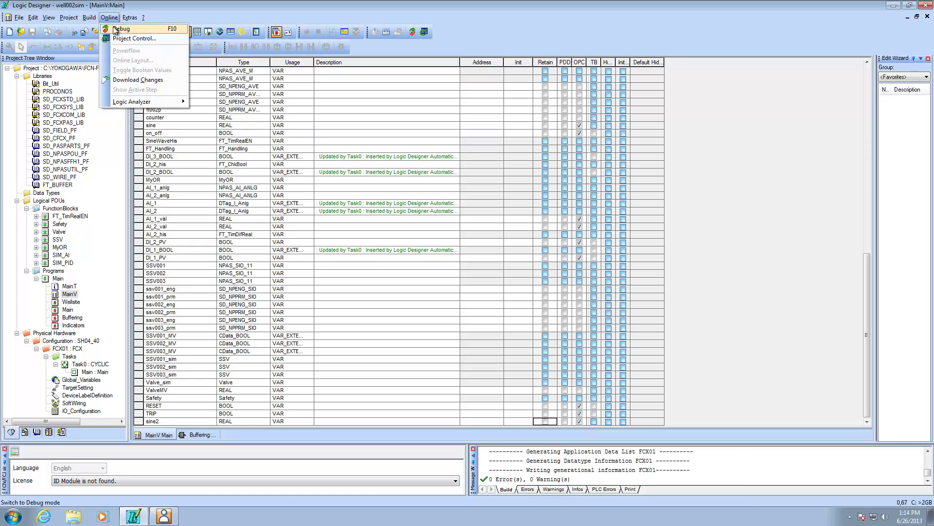
left_click(130, 80)
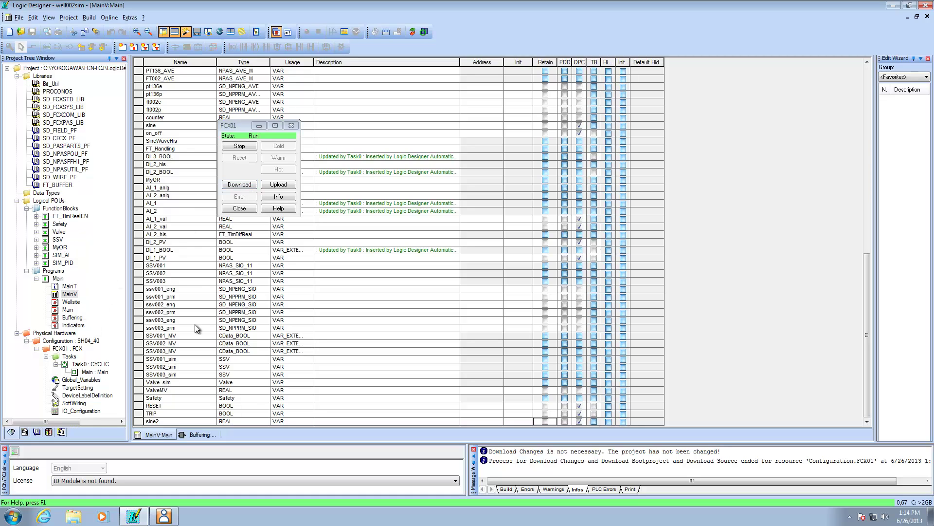
left_click(197, 434)
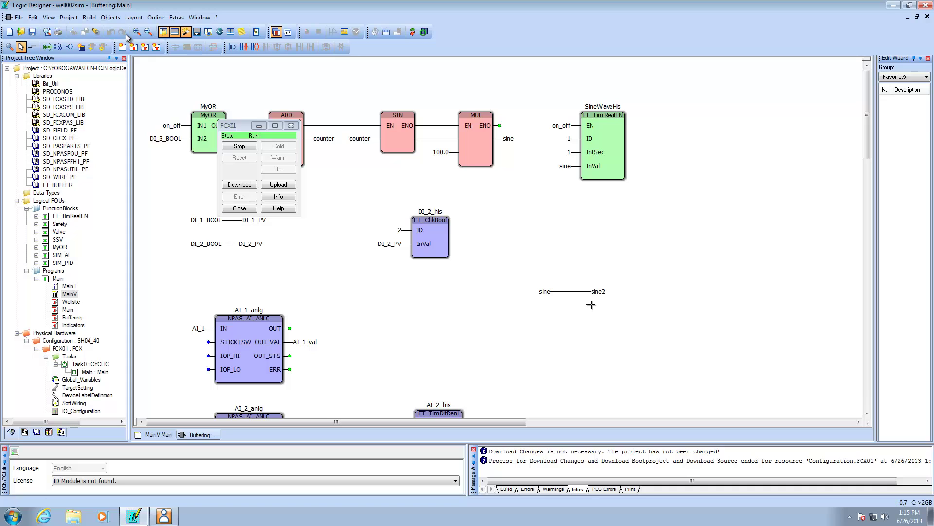
Step: Put the Buffering diagram into Online Debug mode to show live values
left_click(156, 18)
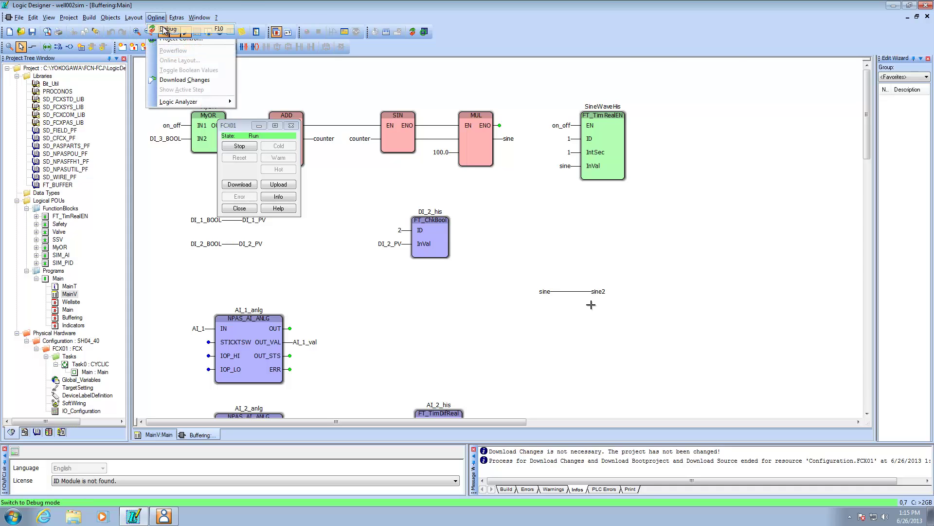
left_click(165, 29)
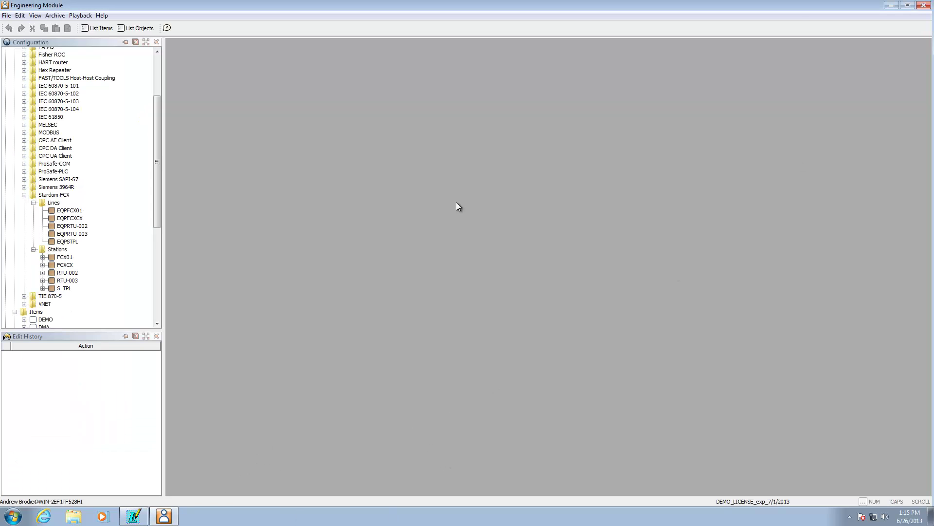
Step: Launch the FAST/TOOLS Engineering Module from the Start menu's FAST TOOLS folder
left_click(13, 516)
left_click(30, 473)
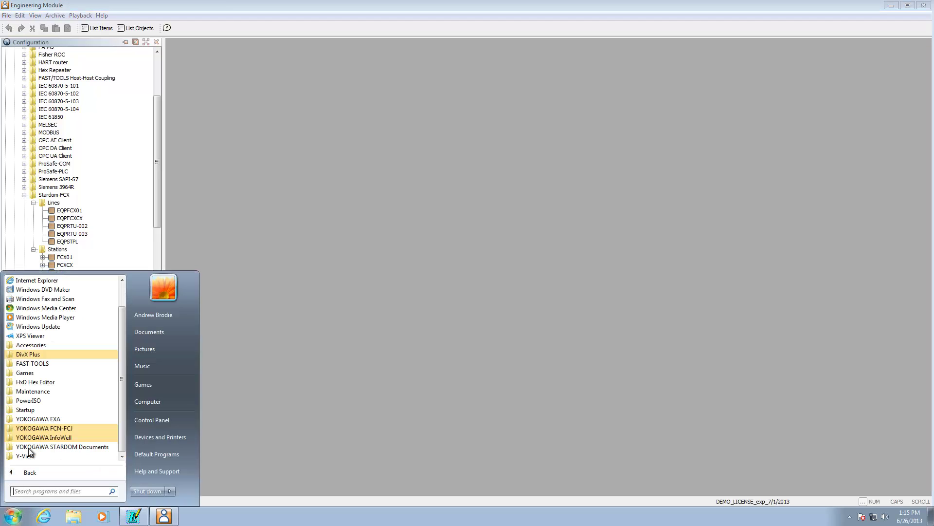
left_click(43, 364)
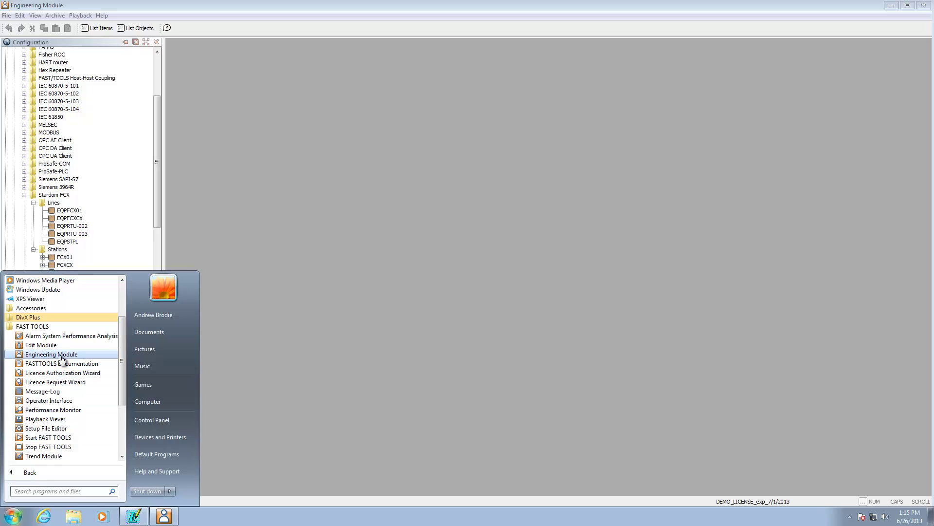
left_click(144, 220)
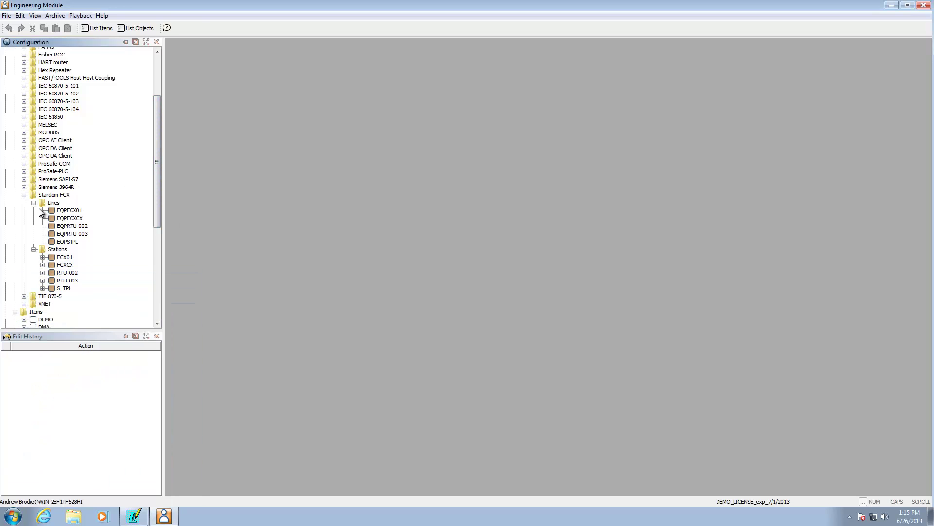
left_click(24, 195)
left_click_drag(158, 199, 159, 104)
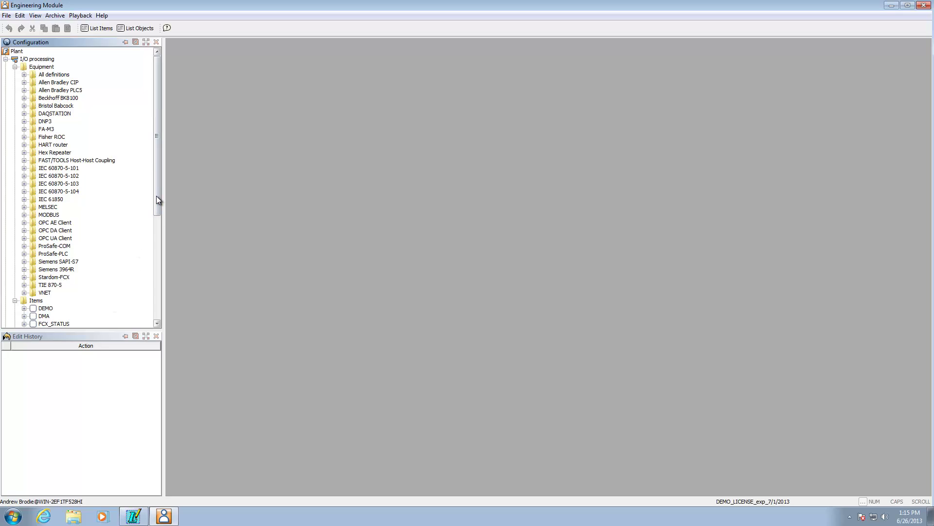
left_click_drag(156, 196, 162, 107)
left_click(23, 278)
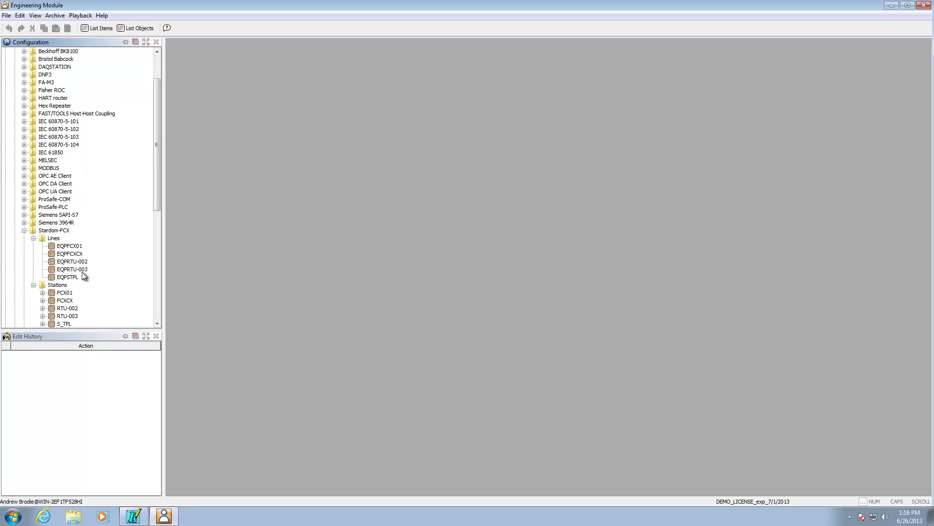
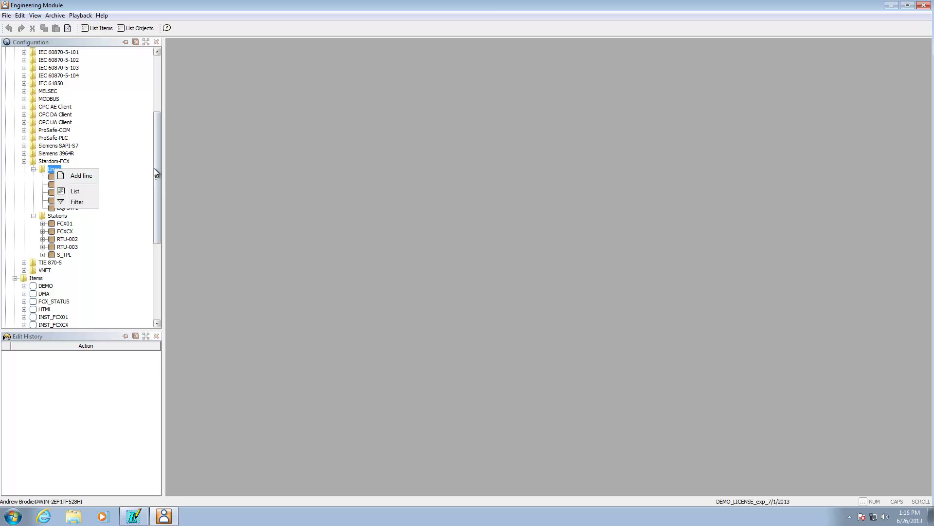
Step: Start a new Stardom-FCX line named STARDOMCOMLINE, described as 'Connection to Demo Stardom Unit'
left_click(138, 237)
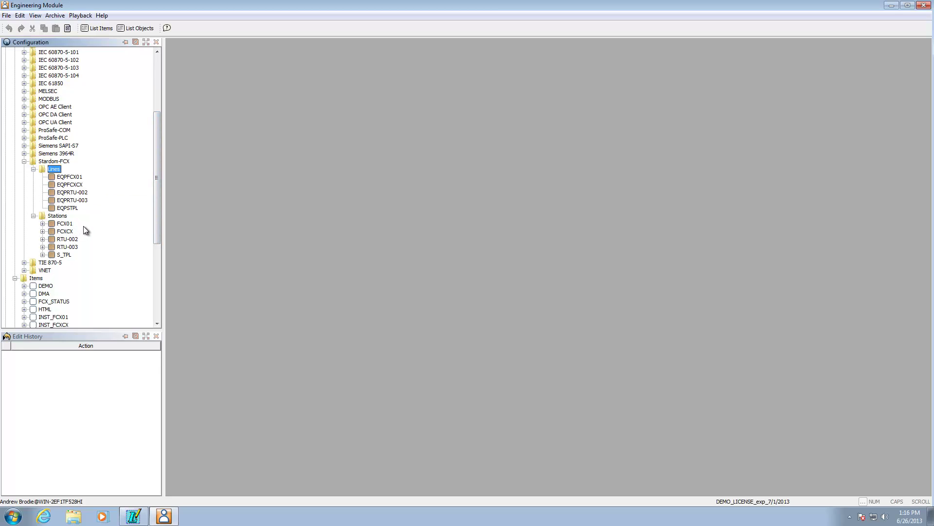
right_click(56, 216)
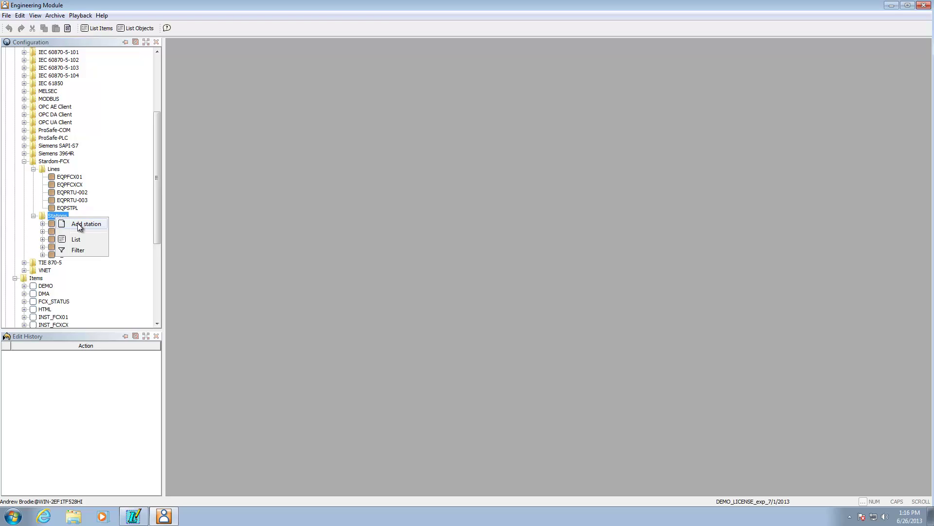
left_click(113, 181)
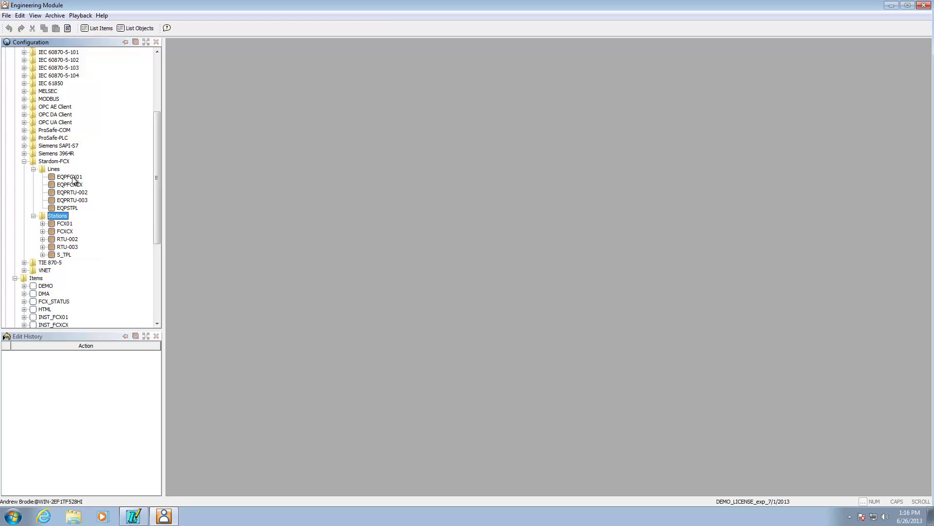
right_click(51, 170)
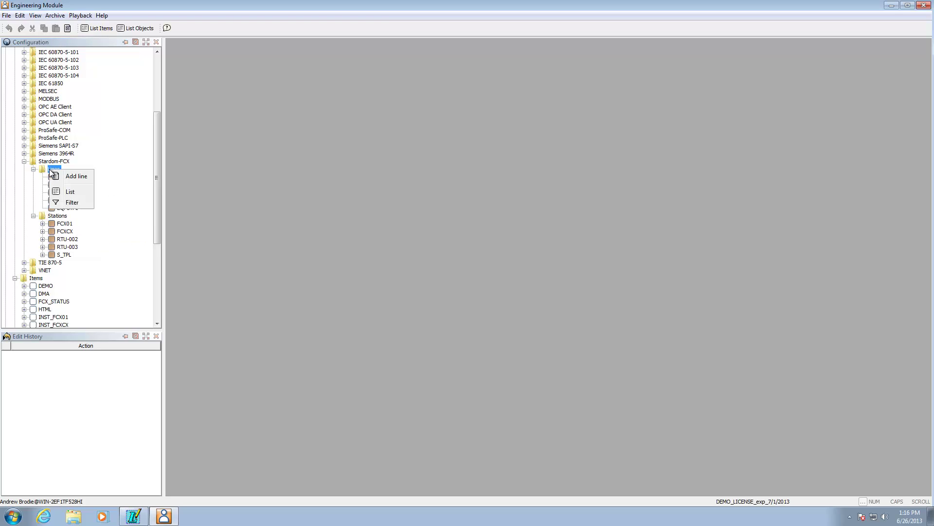
left_click(76, 177)
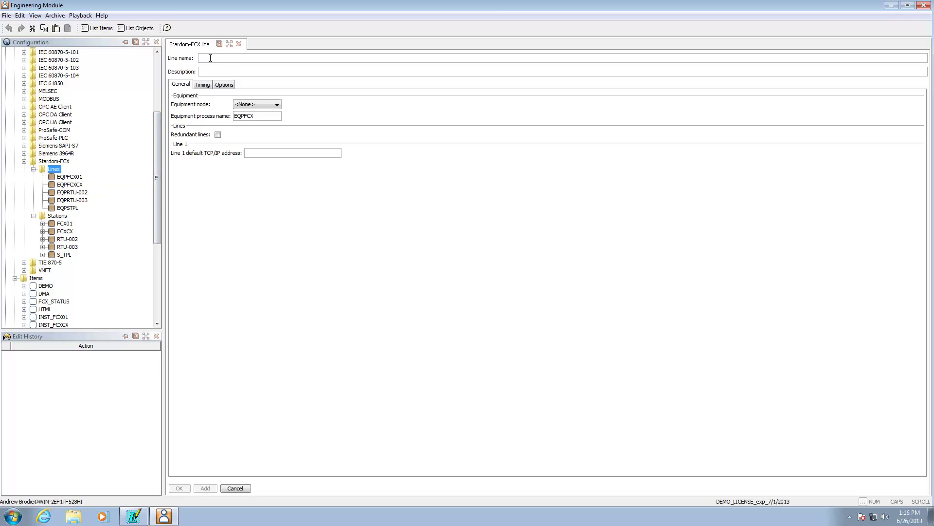
type("STARDOM")
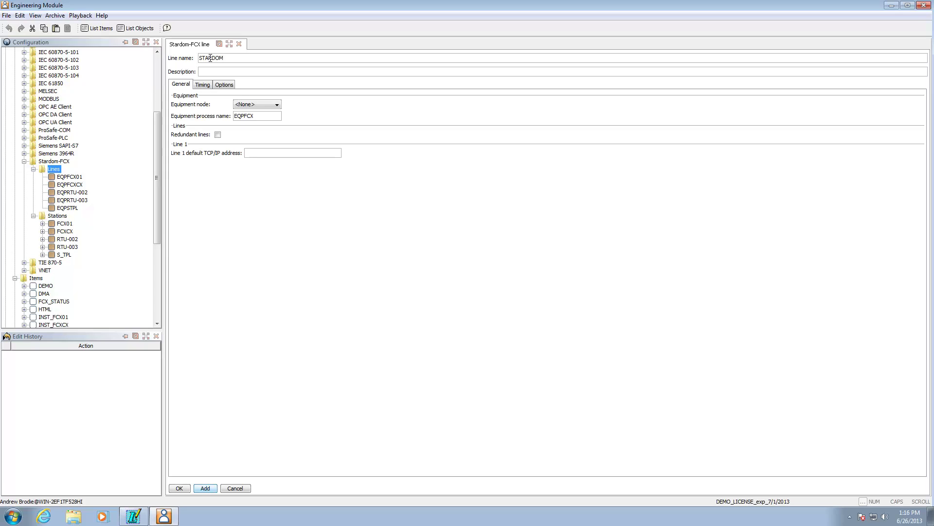
type("COMLINE")
left_click(211, 72)
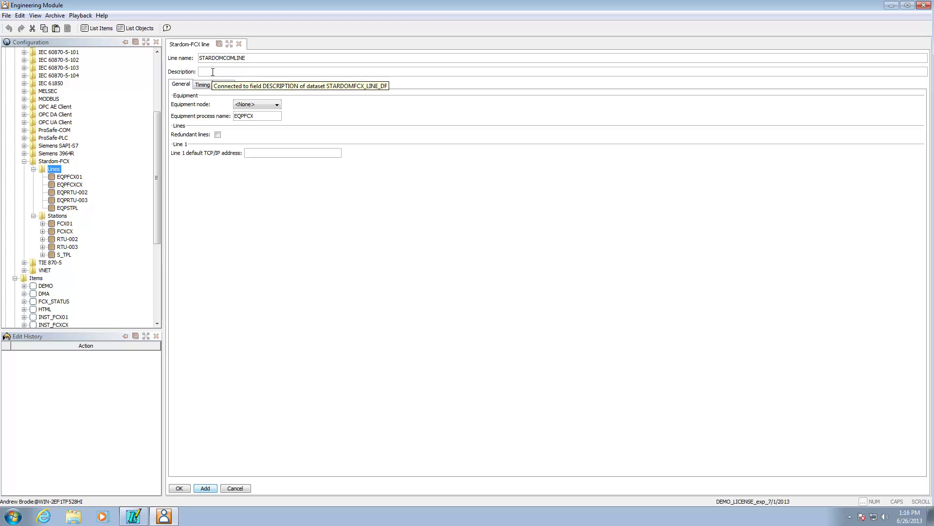
type("Connection to ")
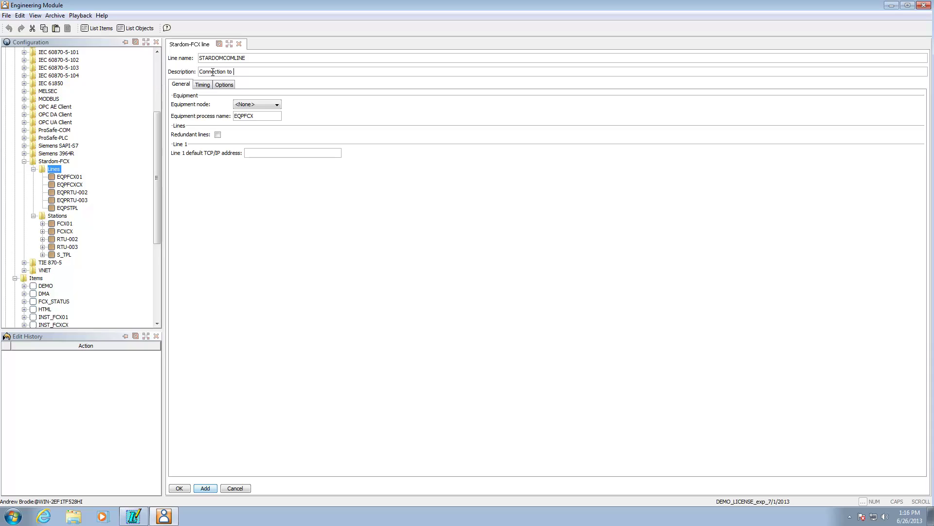
type("Demo Stardom Unit")
Step: Set the line's equipment node to NODE_1, process name STARPROC and Line 1 IP 192.168.1.1
left_click(276, 105)
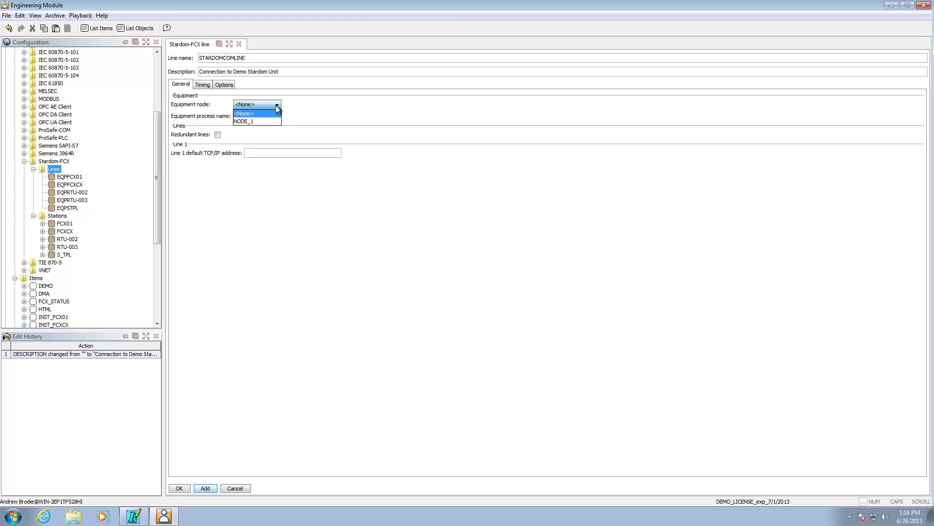
left_click(267, 121)
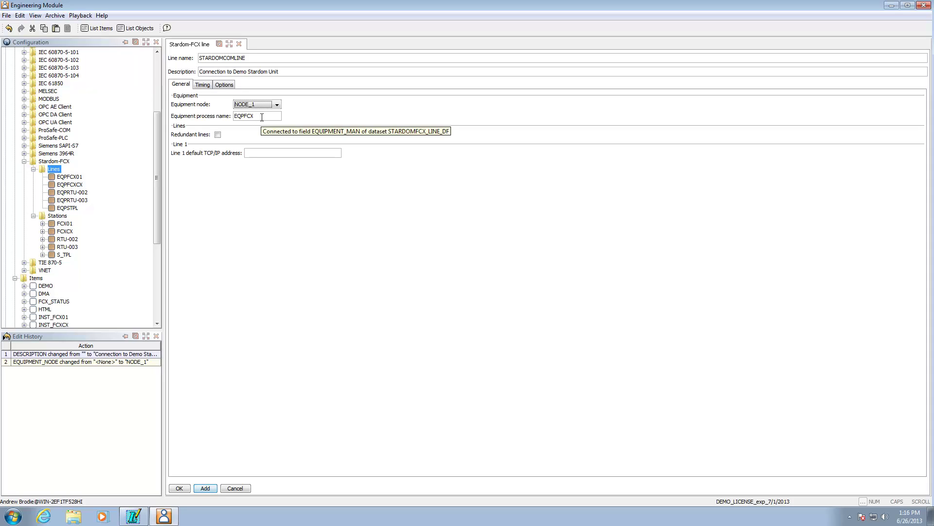
left_click(262, 118)
double_click(266, 116)
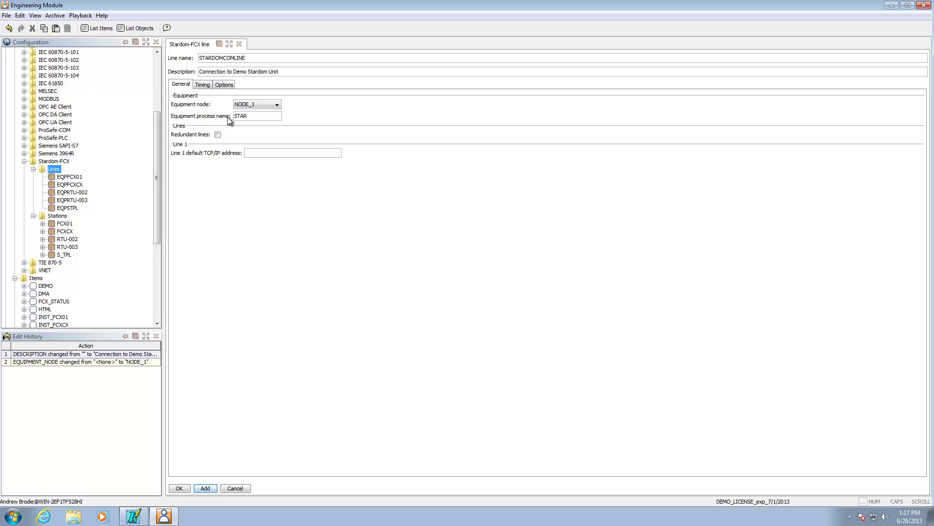
type("STARPROC")
left_click(262, 155)
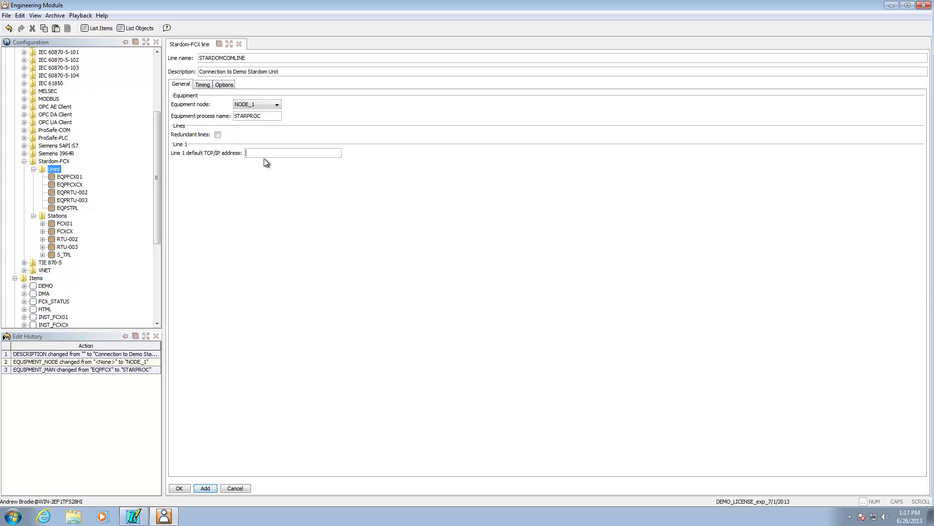
type("192.168.1.1")
Step: Review the Timing and Options settings, then try adding the line, which fails on the EQP prefix
left_click(202, 85)
left_click(230, 86)
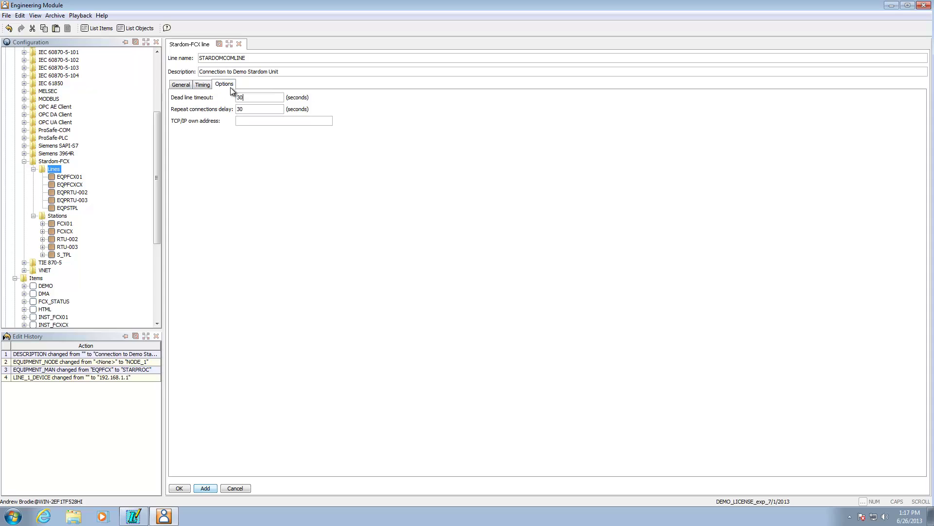
left_click(203, 86)
left_click(185, 85)
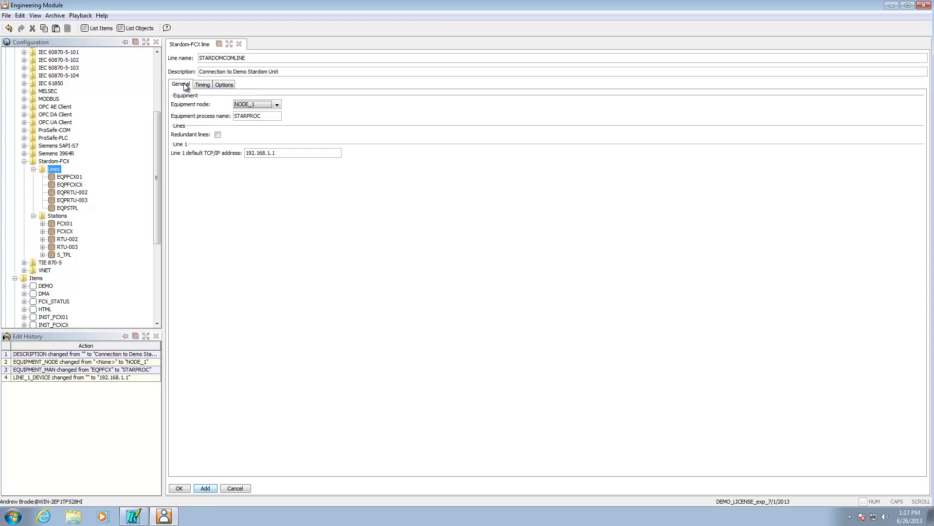
left_click(209, 488)
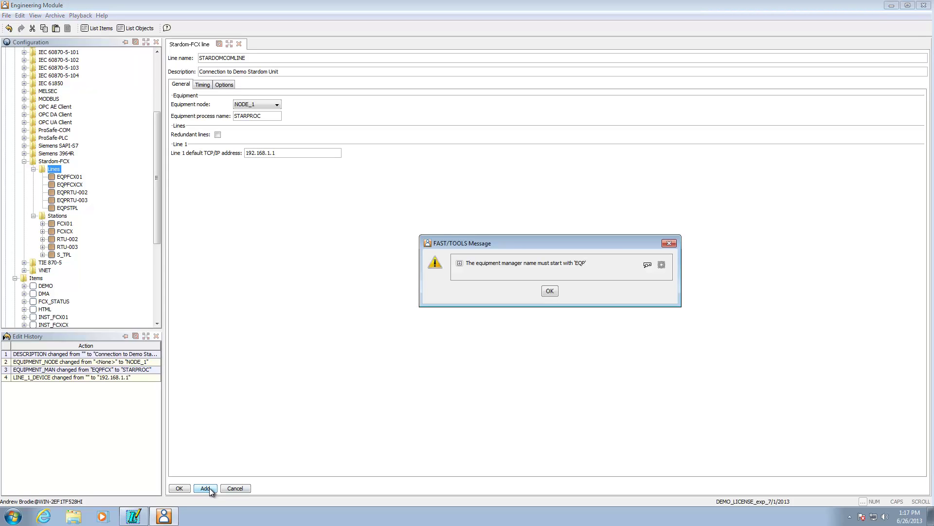
Step: Change the process name to EQPSTAR and add the STARDOMCOMLINE line
left_click(553, 291)
left_click(248, 117)
key("shift+End")
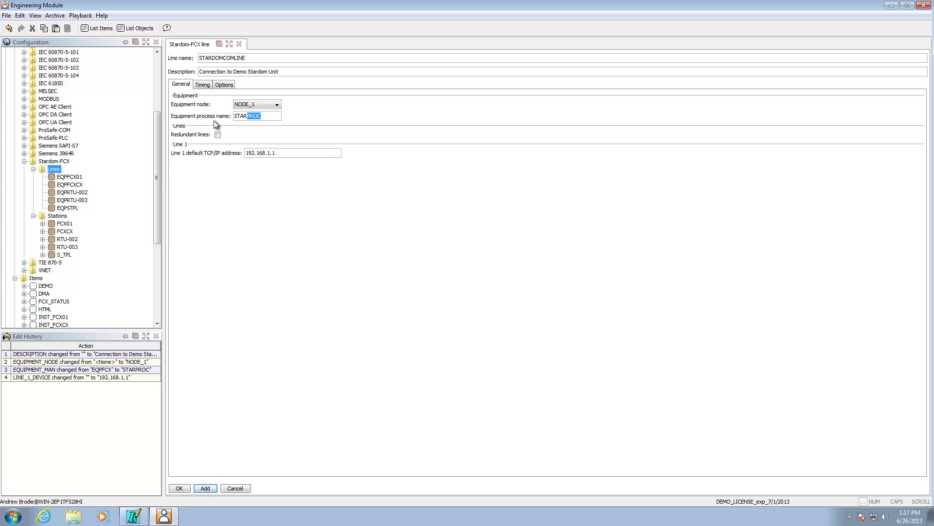
key("Home")
key("shift+End")
key("BackSpace")
type("EQPSTAR")
left_click(205, 487)
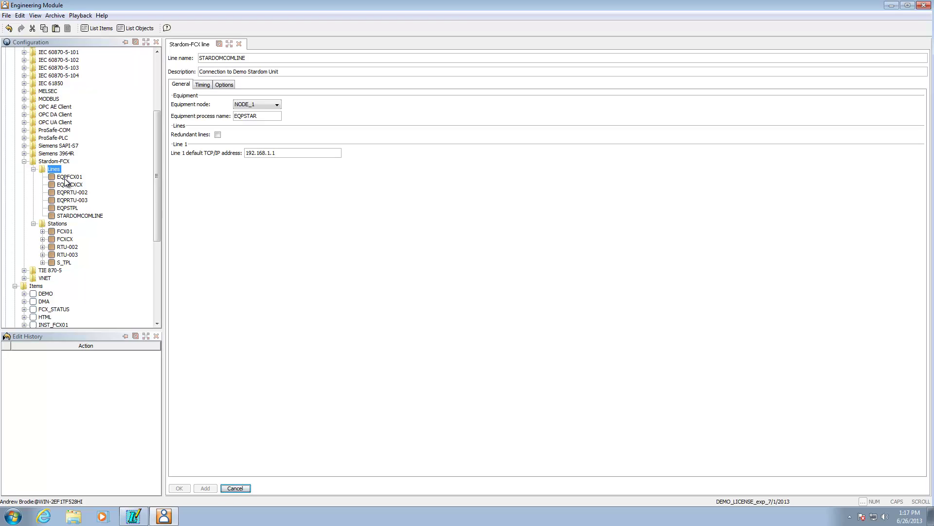
Step: Close the empty line form and reopen the saved STARDOMCOMLINE settings
left_click(77, 217)
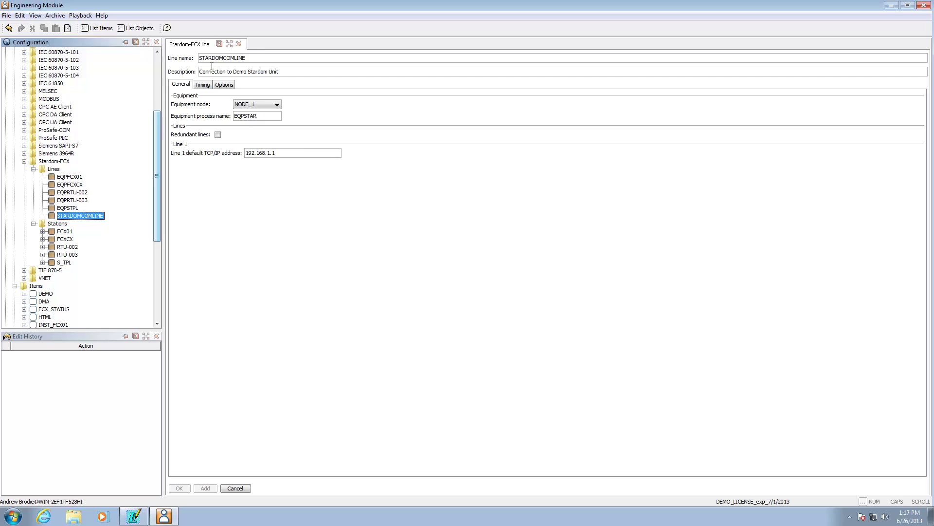
left_click(239, 44)
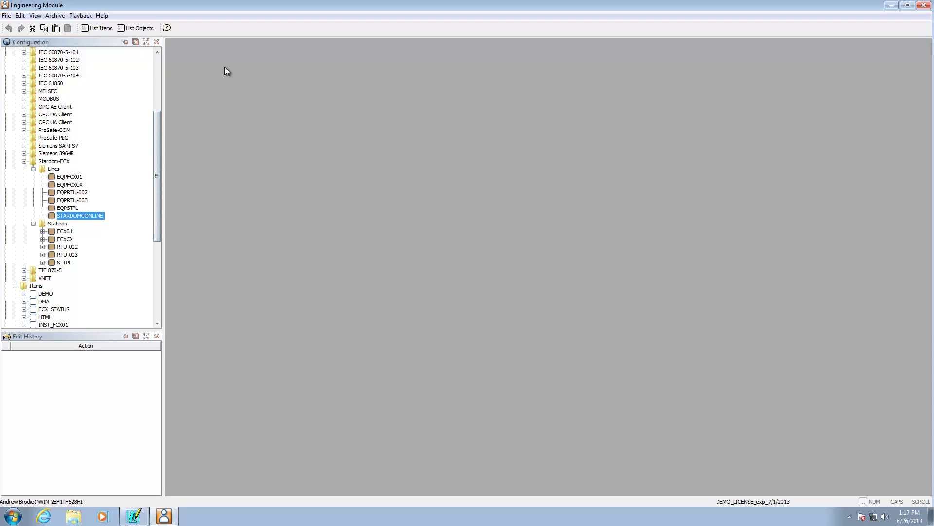
double_click(91, 215)
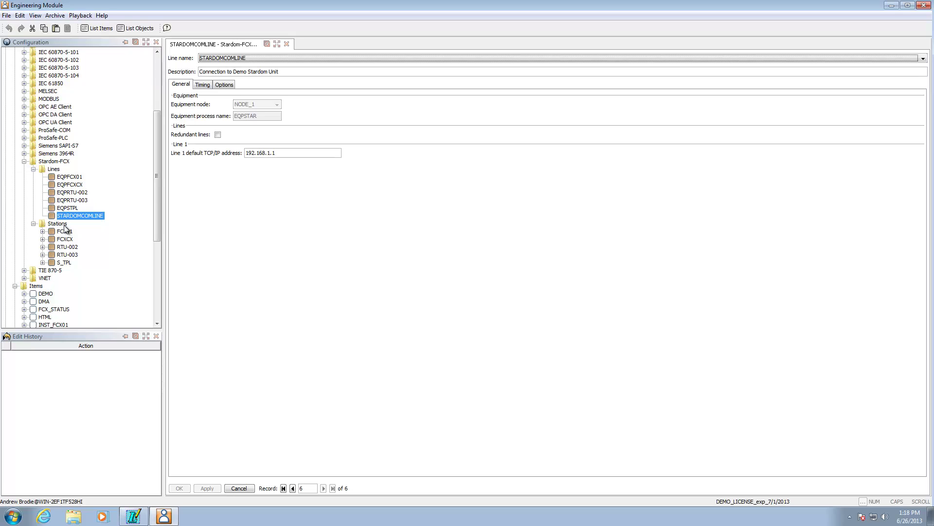
Step: Create a Stardom-FCX station on line STARDOMCOMLINE with Line 1 IP address 192.168.1.1
right_click(57, 224)
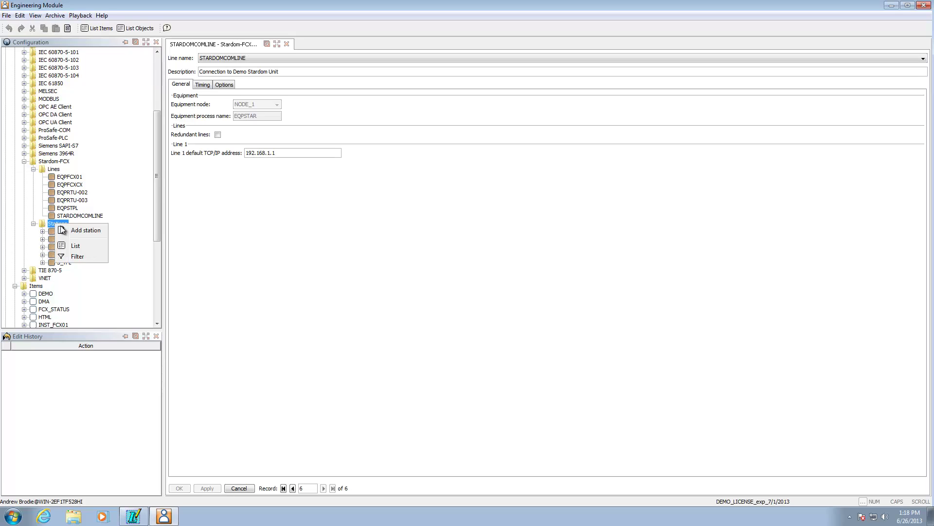
left_click(72, 232)
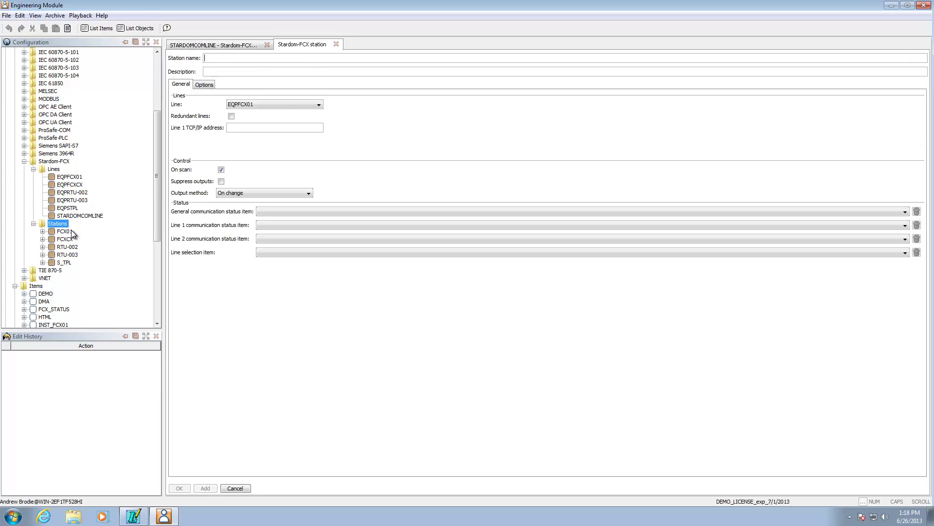
left_click(319, 104)
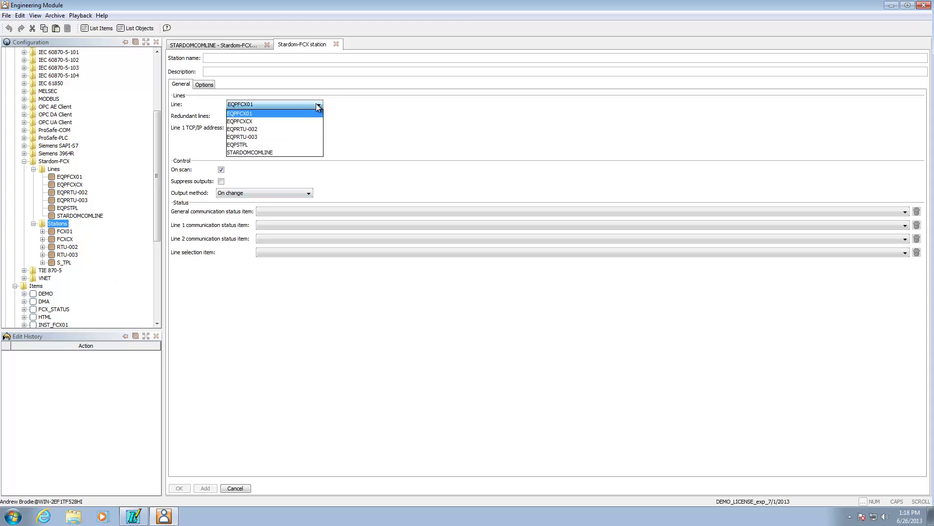
left_click(252, 153)
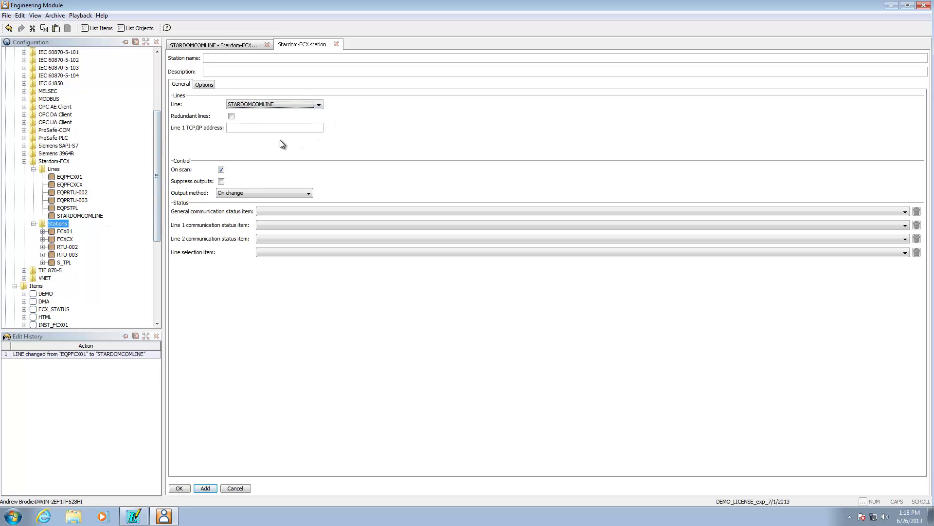
left_click(245, 127)
type("192.168.1")
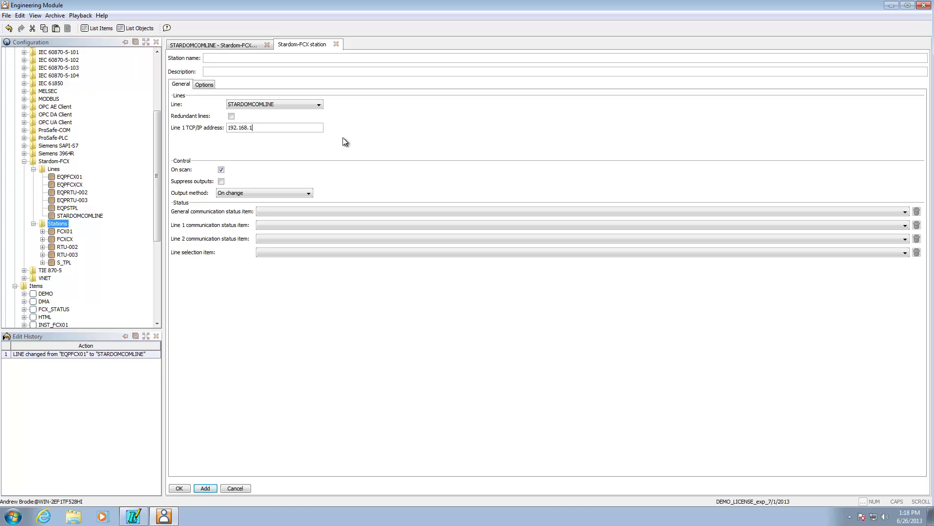
type(".1")
Step: Inspect the station's scan intervals (5000, 2000, 1000, 5000 ms), keeping the defaults
left_click(204, 85)
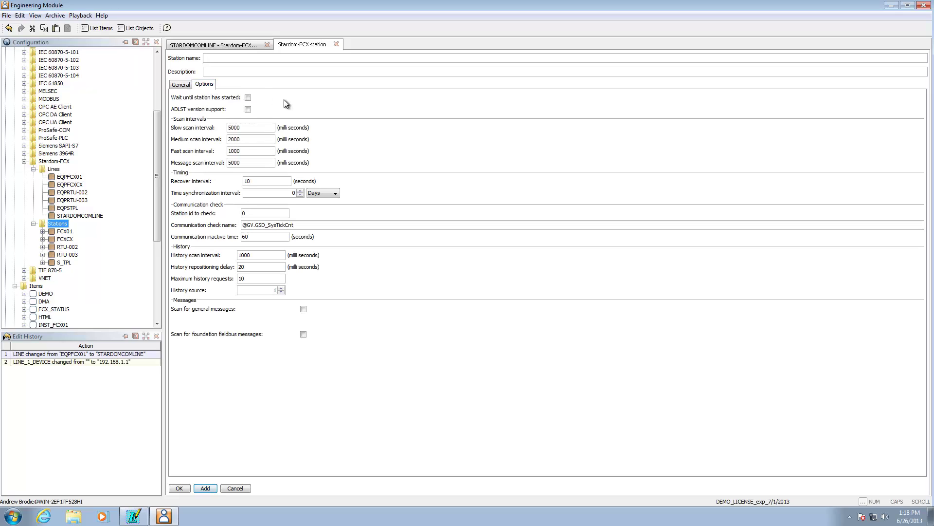
double_click(249, 127)
double_click(259, 141)
double_click(251, 128)
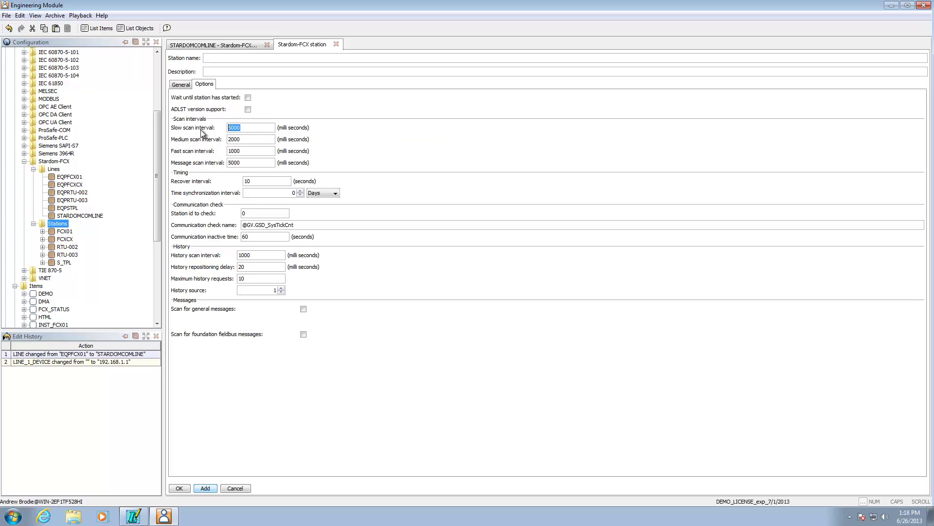
key("Tab")
double_click(243, 151)
left_click(312, 223)
Step: Name the station DEMOSTARDOM, add it, and select it under Stations
left_click(181, 84)
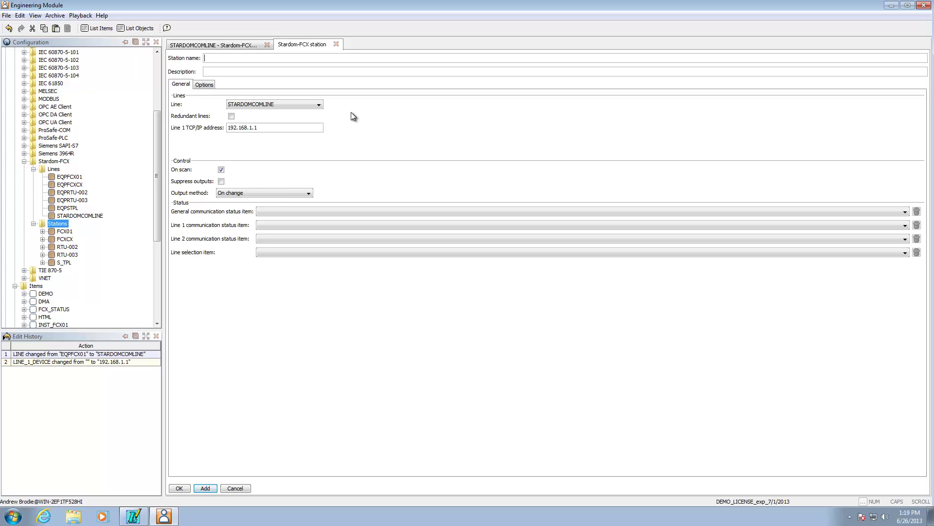
type("DEMOSTARDOM")
left_click(205, 488)
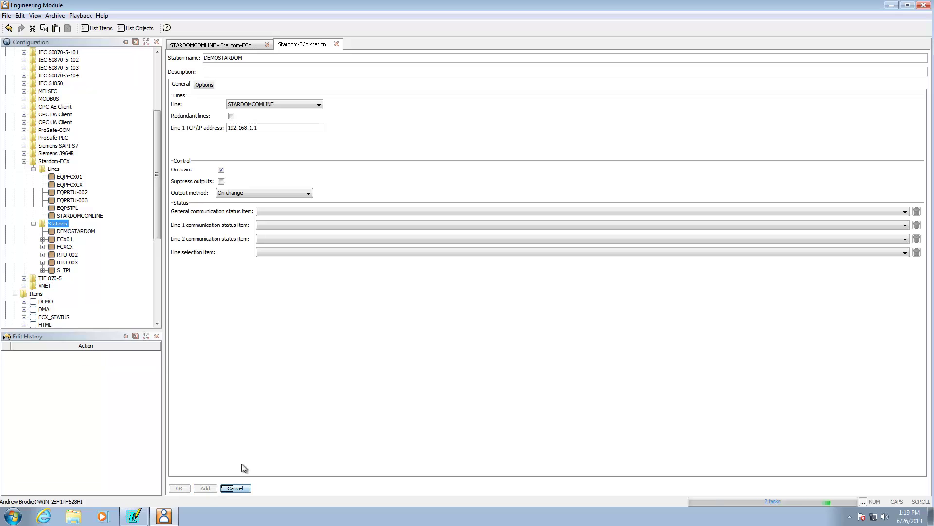
left_click(77, 232)
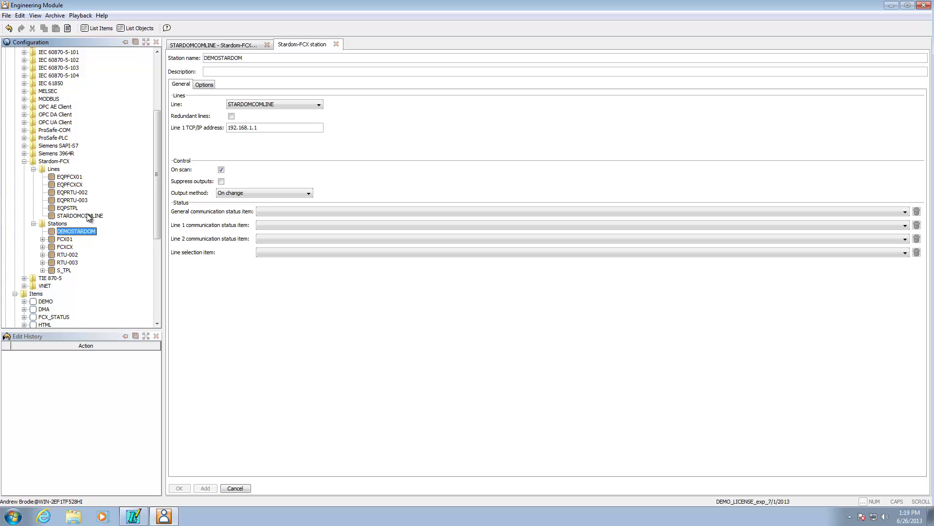
Step: Add point SINE2 with I/O address Main.sine2 to station DEMOSTARDOM
right_click(81, 230)
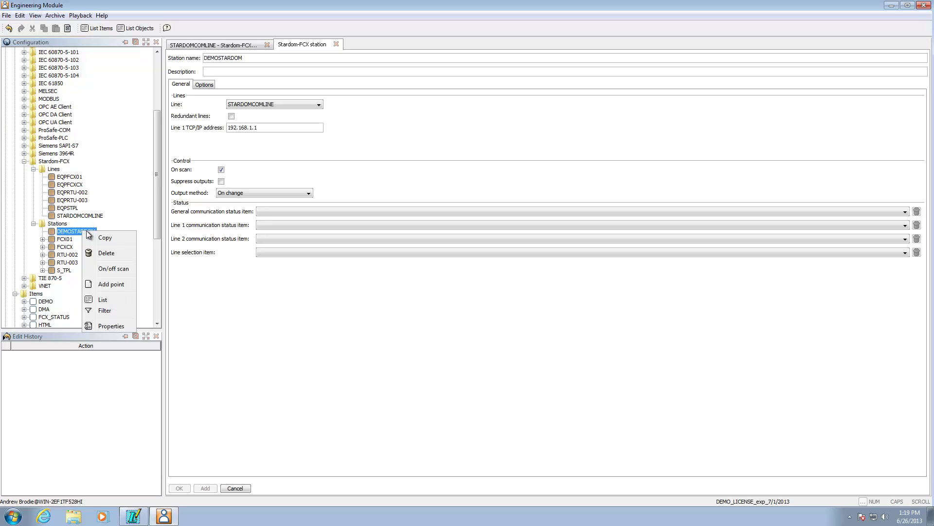
left_click(118, 285)
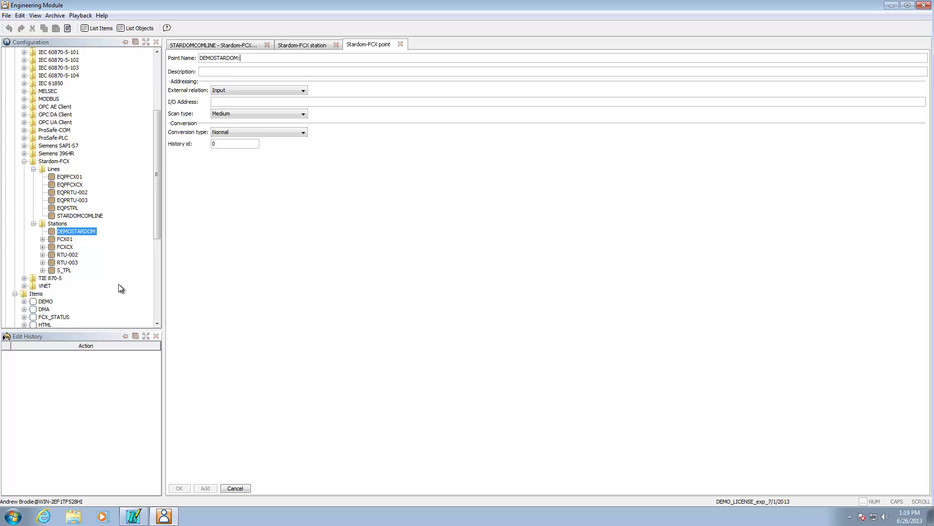
left_click(231, 103)
type("Main.")
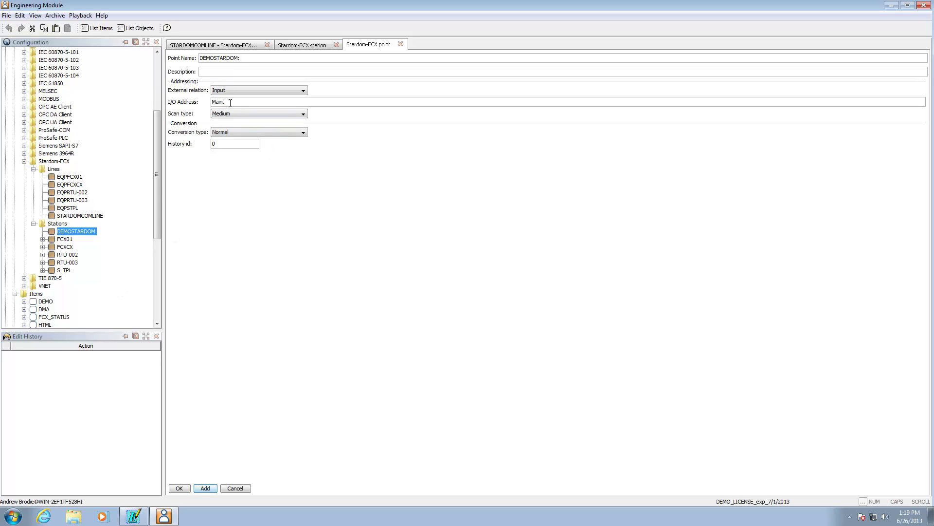
type("sine2")
left_click_drag(212, 104, 223, 104)
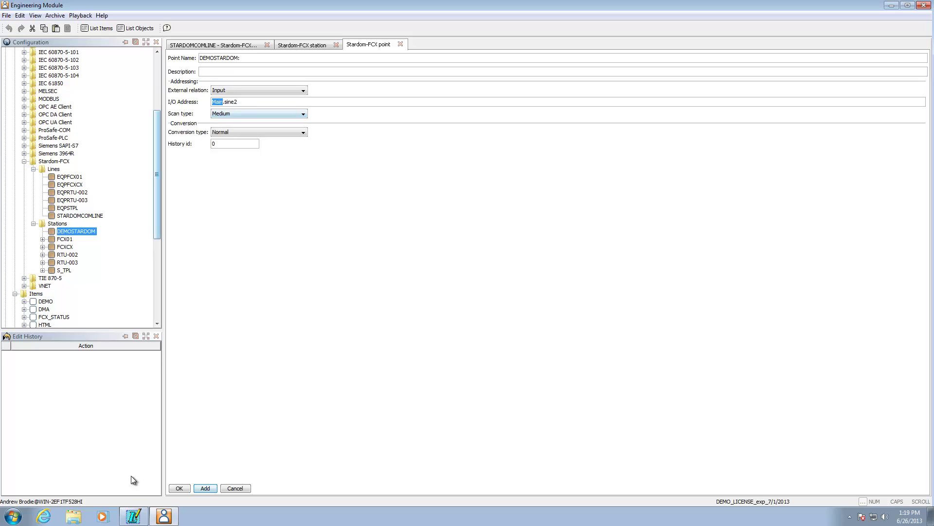
left_click(129, 519)
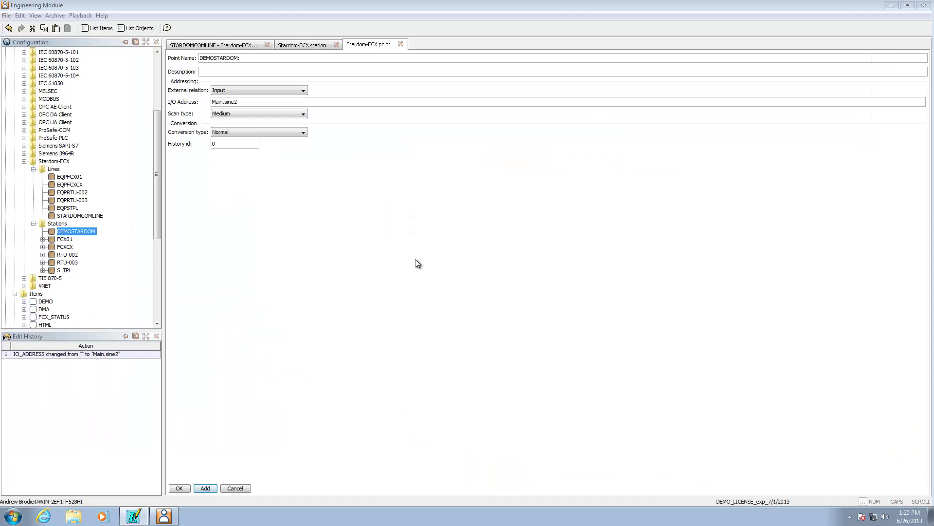
key("alt+Tab")
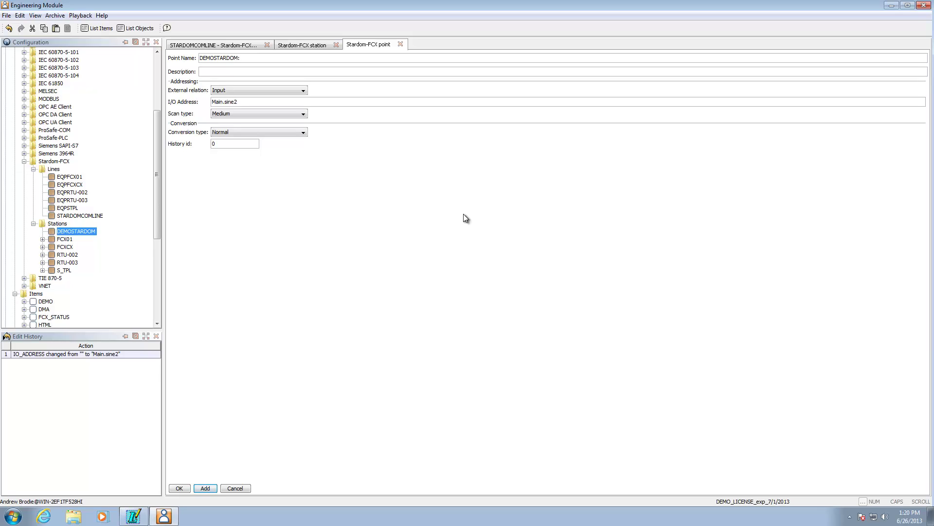
type("SINE2")
left_click(205, 487)
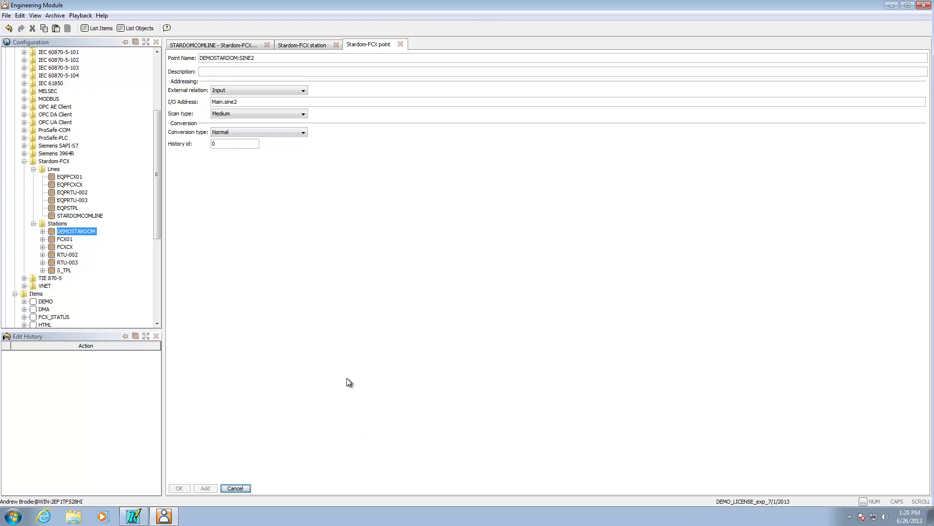
Step: Select the new SINE2 point in the tree and close the point, station and line editors
left_click(43, 231)
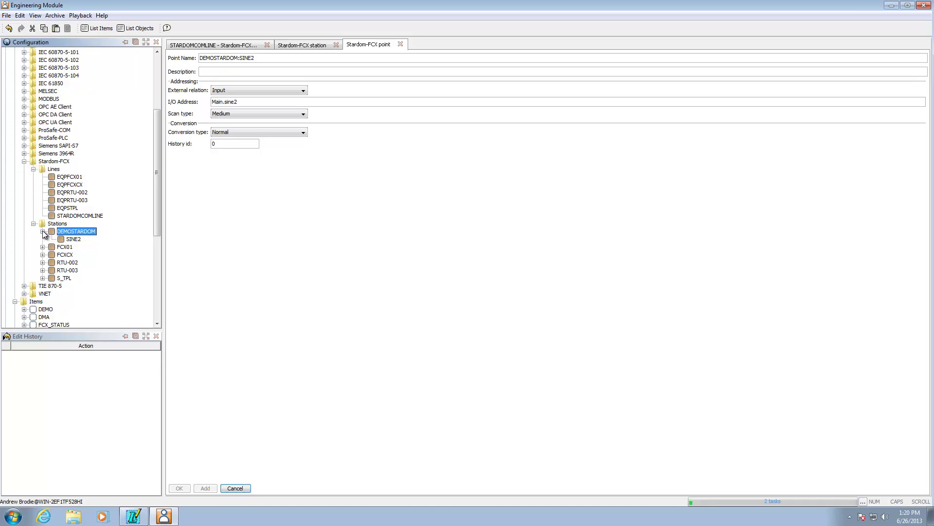
left_click(74, 239)
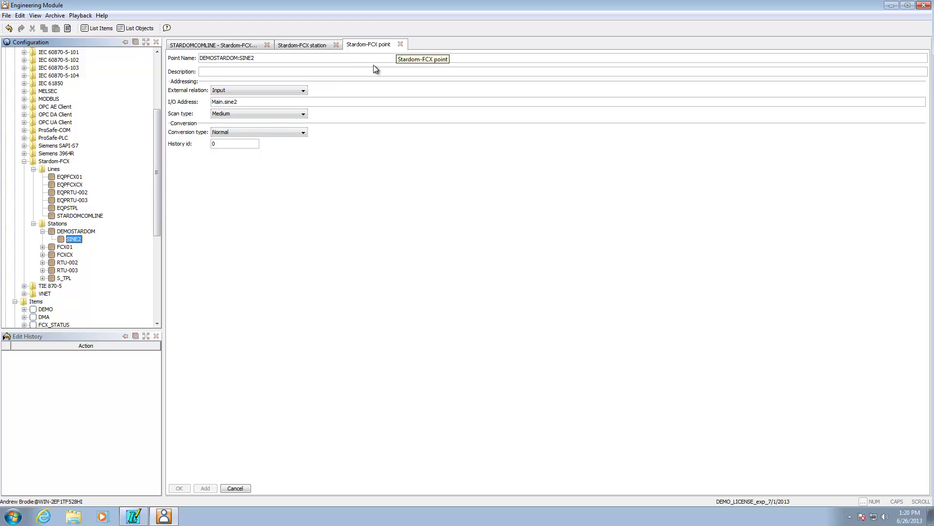
left_click(400, 44)
left_click(335, 45)
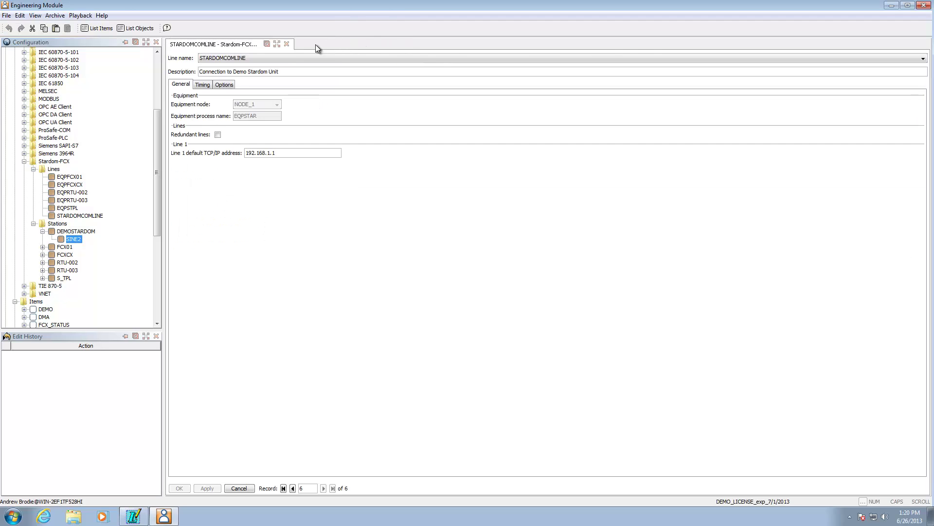
left_click(288, 45)
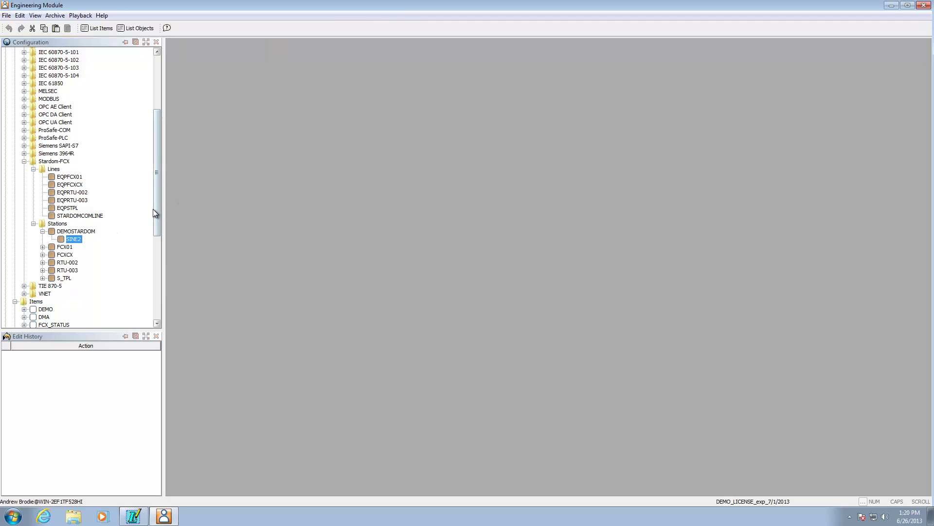
left_click_drag(156, 208, 156, 299)
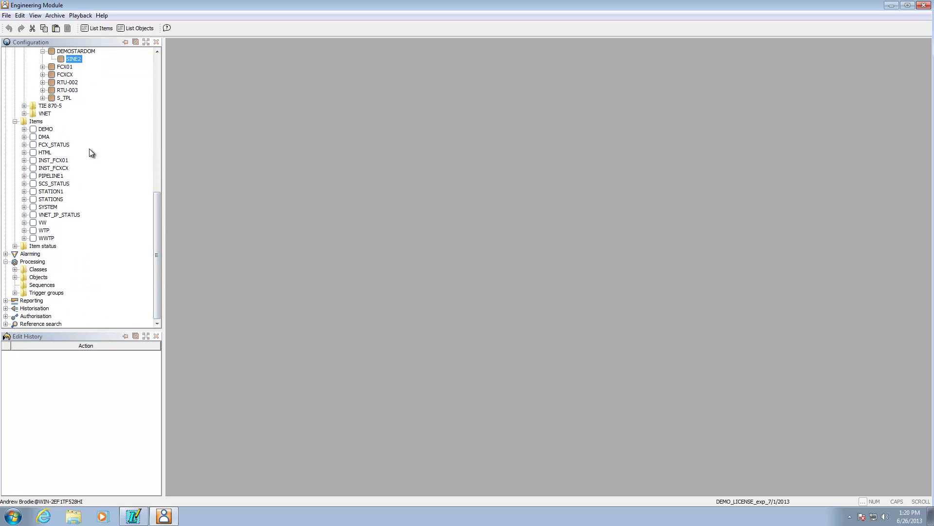
Step: Create installation MYSTARDOMINST under Items
right_click(31, 122)
left_click(52, 145)
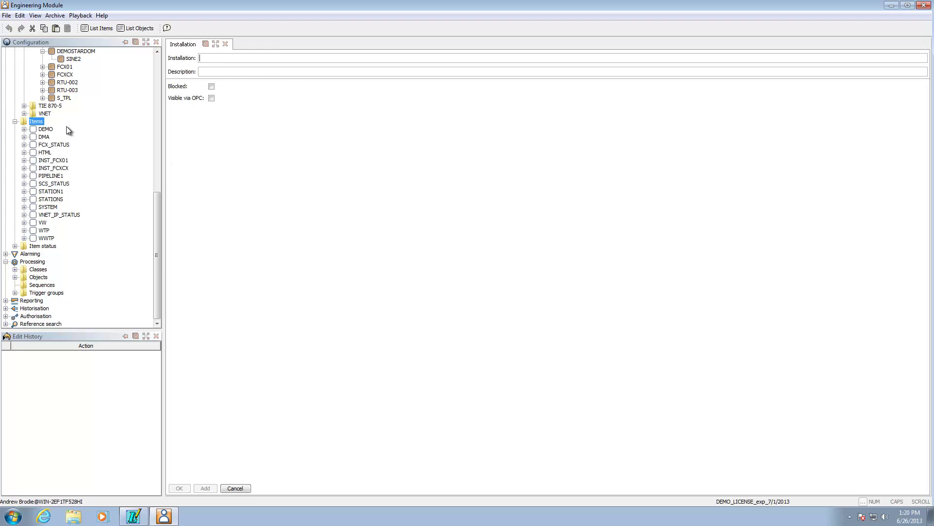
left_click(24, 129)
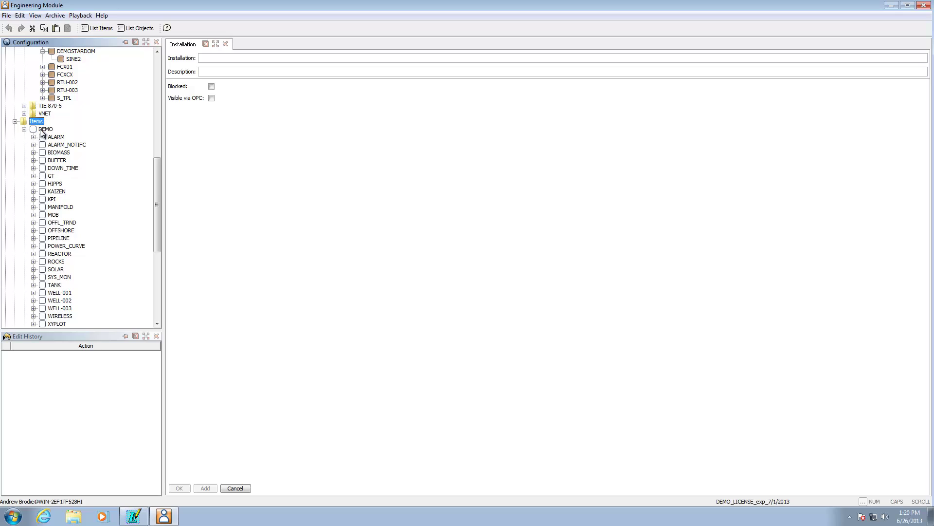
left_click(205, 58)
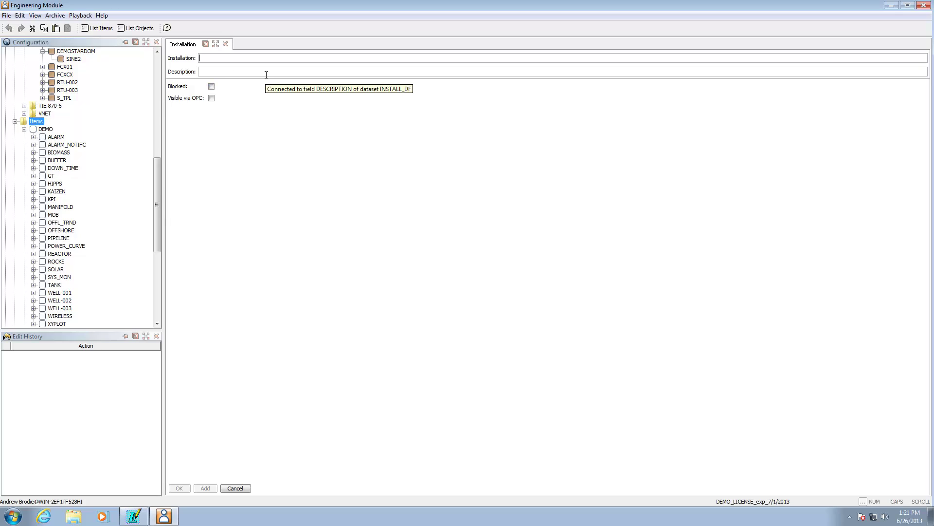
type("MYSTARDOM")
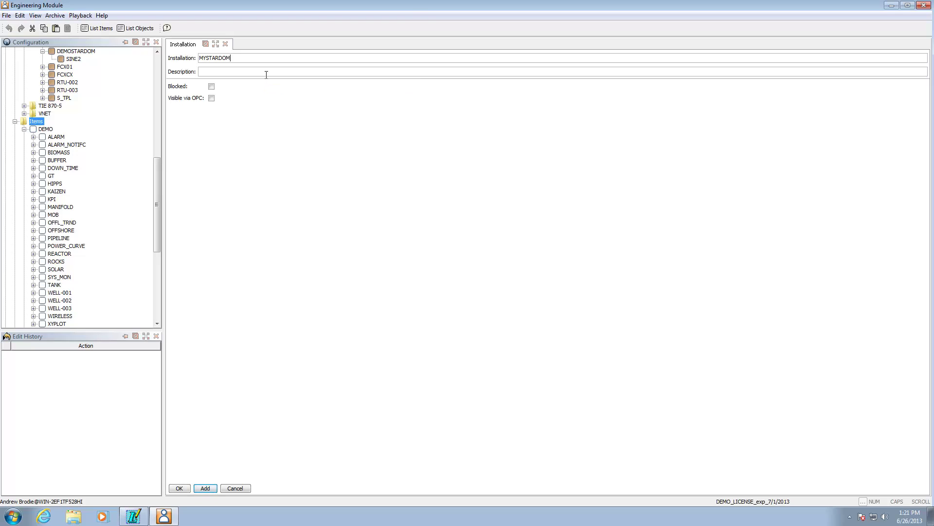
type("INST")
left_click(205, 488)
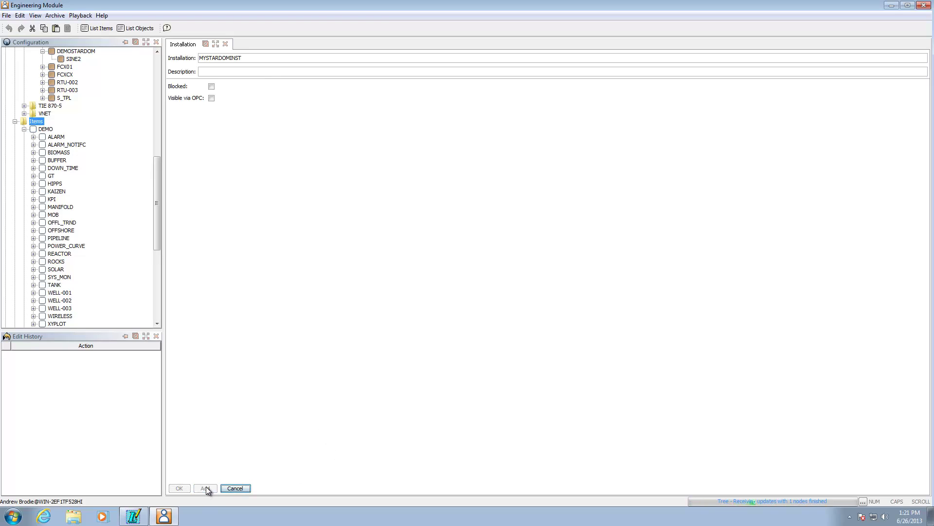
left_click_drag(154, 221, 156, 279)
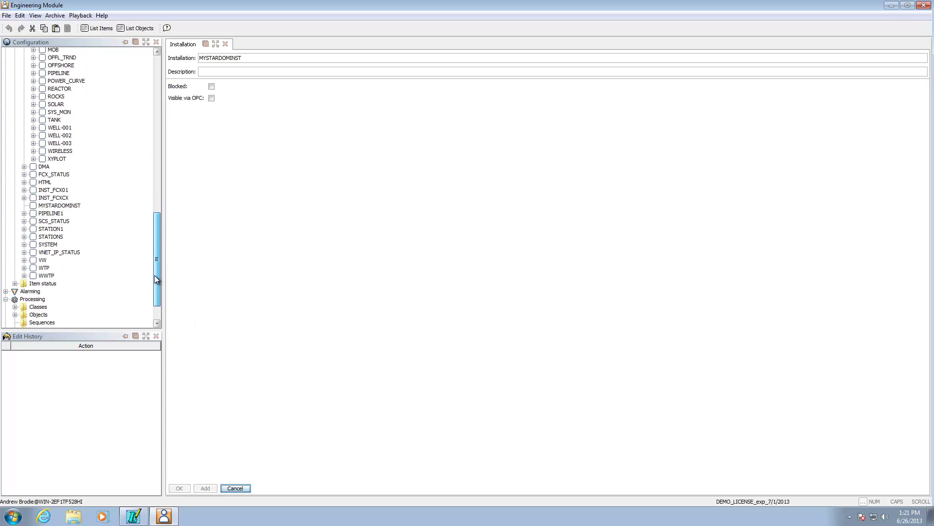
Step: Add unit MYNEWUNIT (MYSTARDOMINST.MYNEWUNIT) to MYSTARDOMINST and select it
right_click(64, 206)
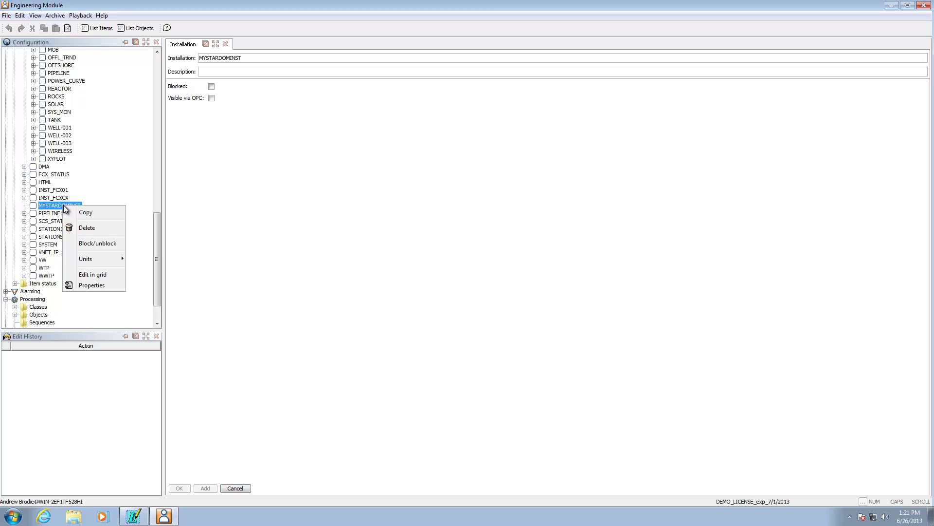
mouse_move(100, 259)
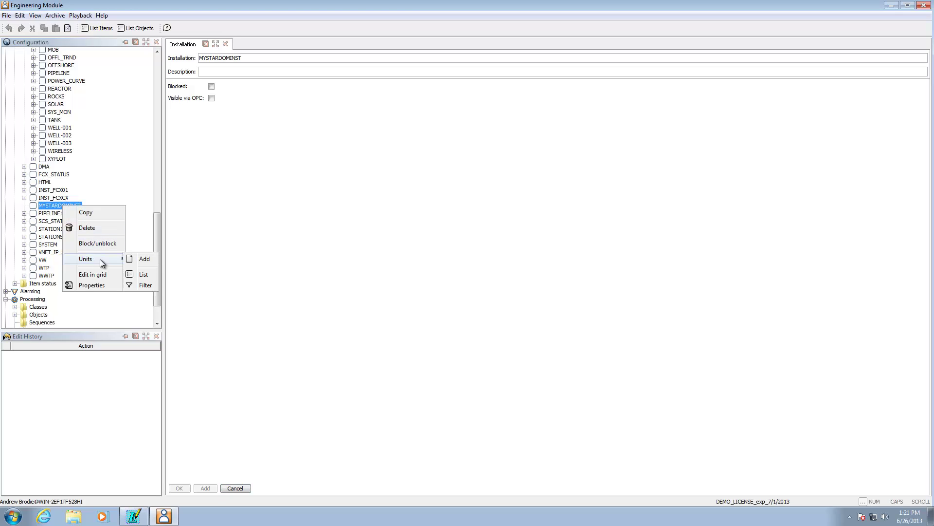
left_click(140, 263)
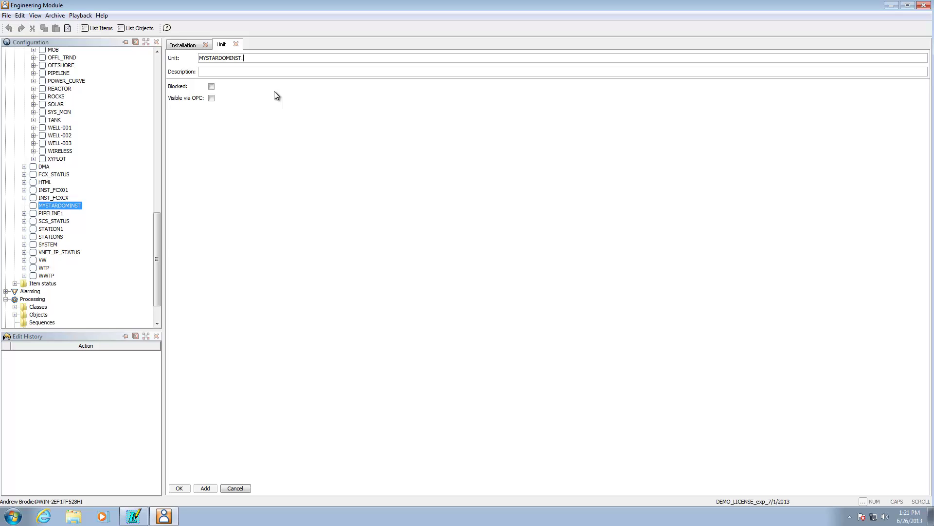
type("MYNEWUNIT")
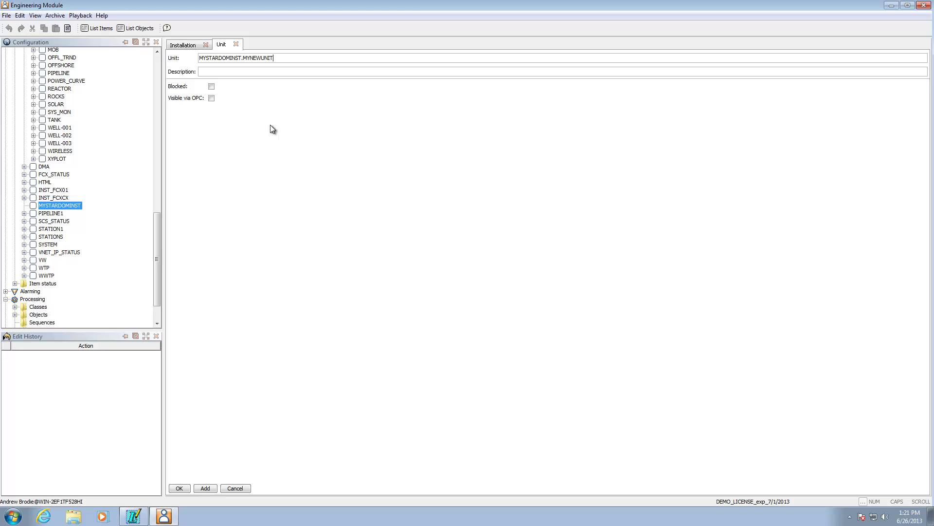
left_click(200, 488)
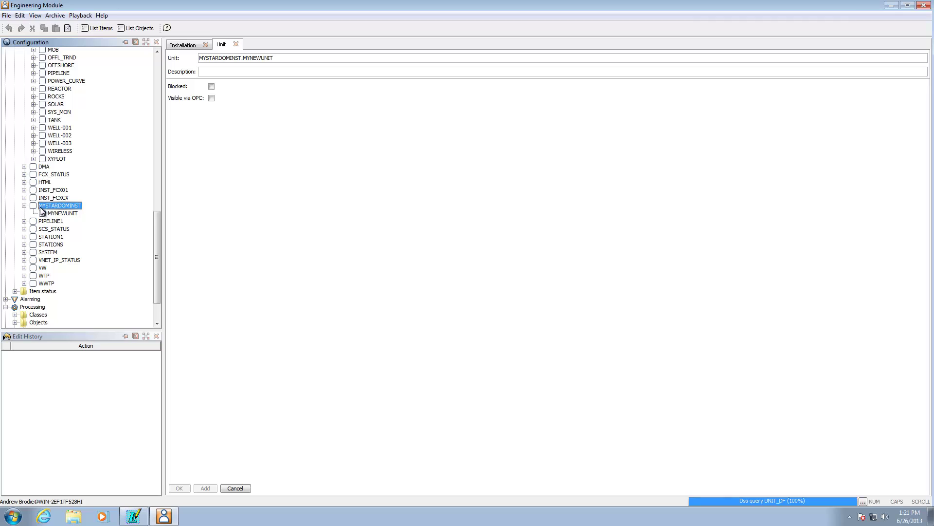
left_click(74, 214)
Step: Add an item under MYNEWUNIT connected to I/O point DEMOSTARDOM:SINE2
right_click(75, 215)
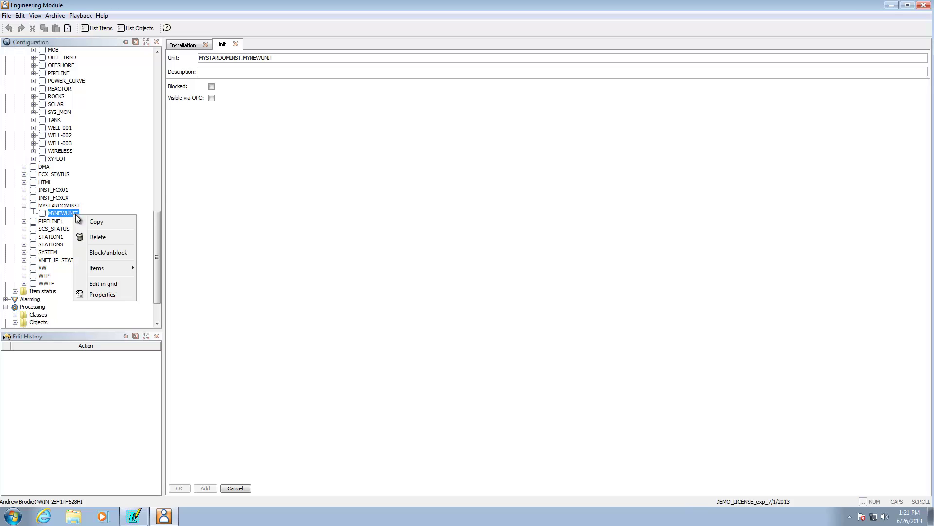
mouse_move(123, 269)
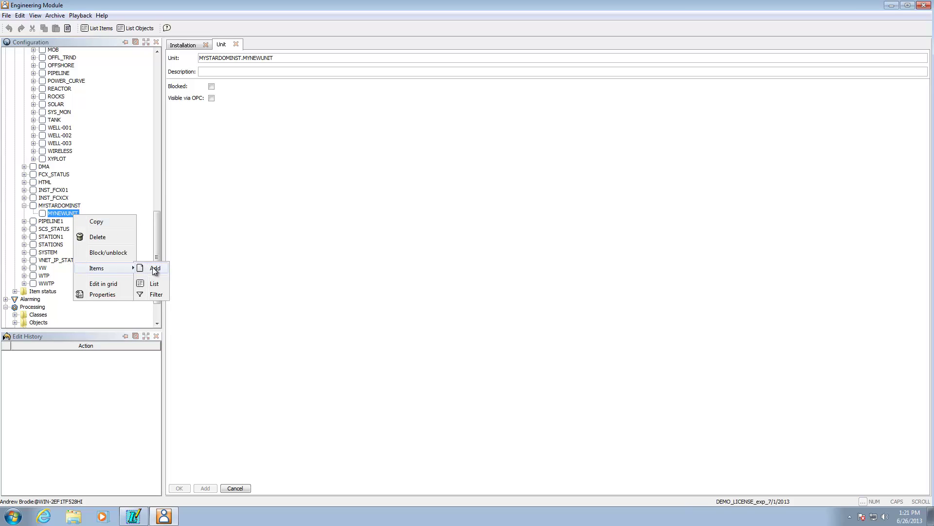
left_click(152, 268)
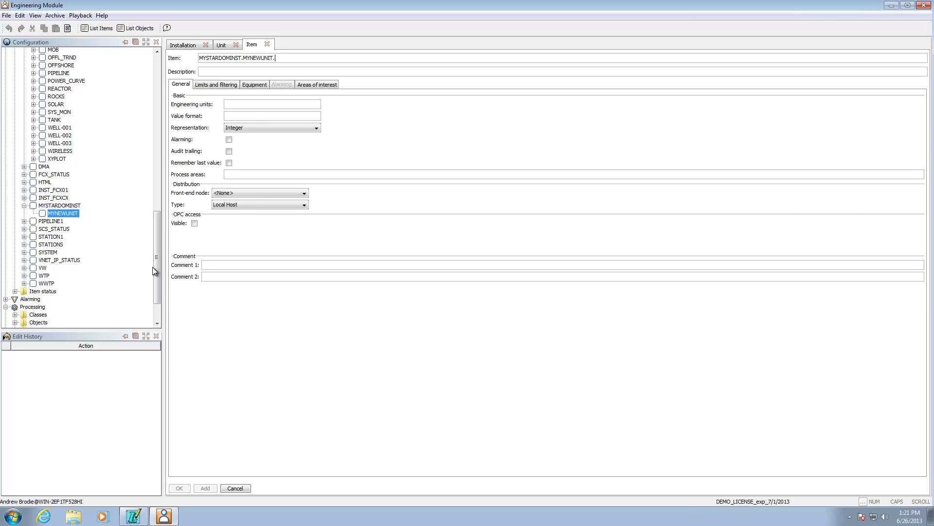
left_click(258, 91)
left_click(905, 98)
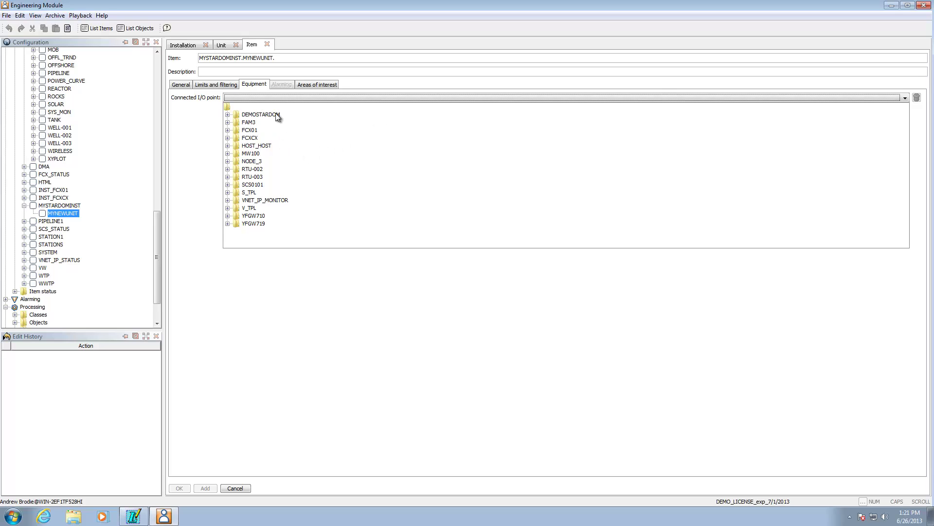
left_click(228, 115)
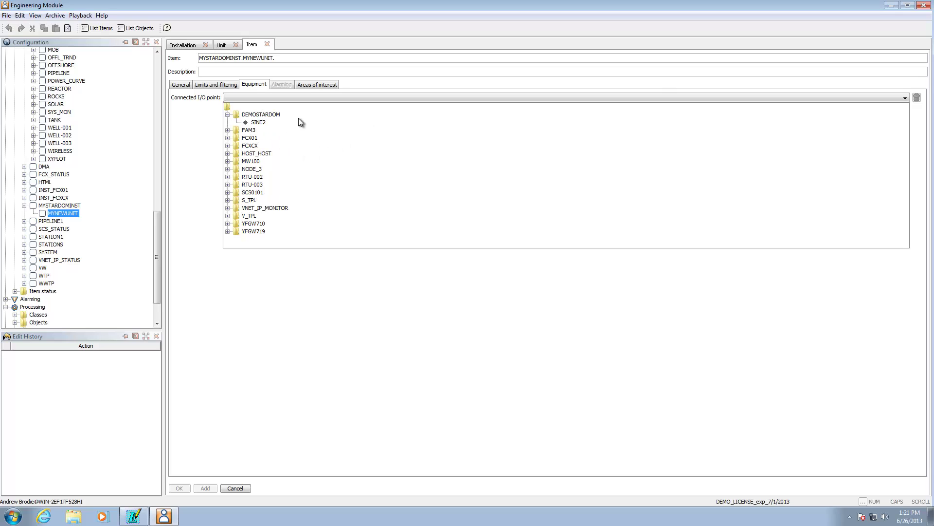
left_click(259, 123)
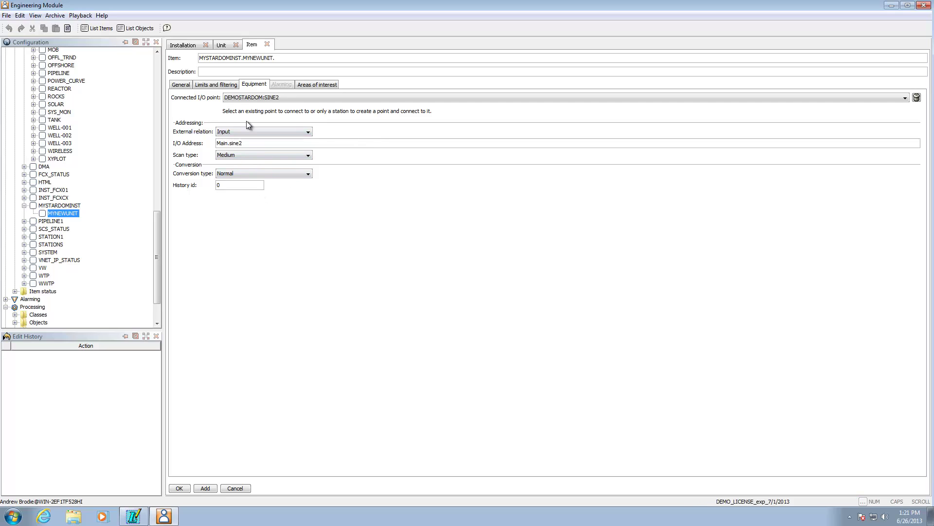
left_click(218, 88)
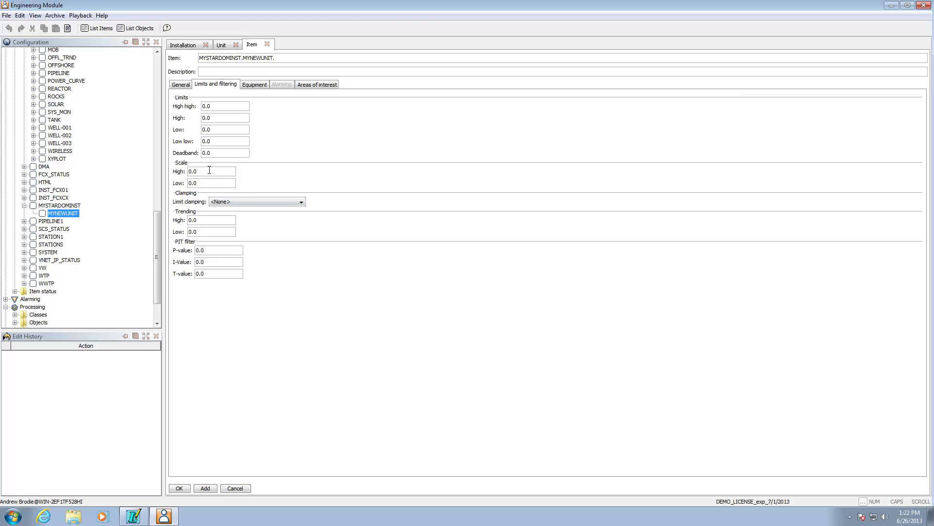
Step: Enter 100 as the High limit, Scale High and Trending High in Limits and filtering
left_click(204, 106)
left_click(204, 118)
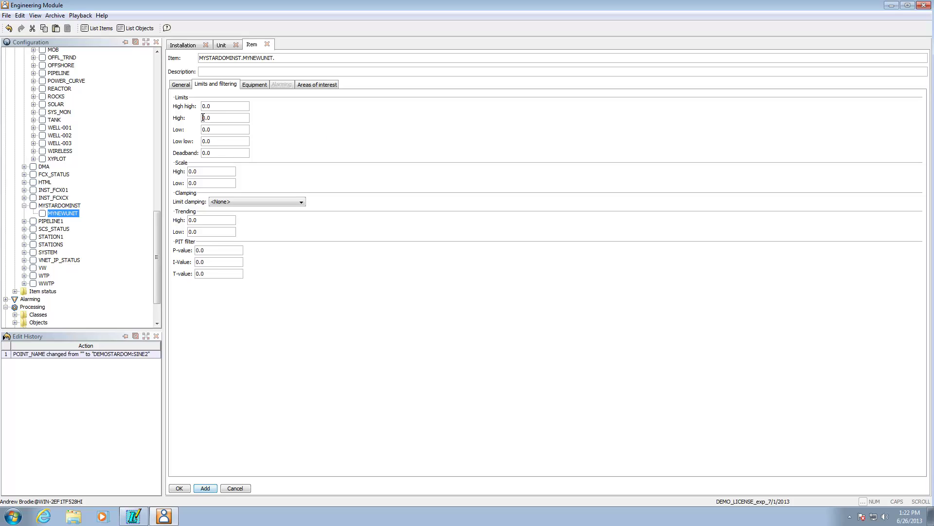
type("10")
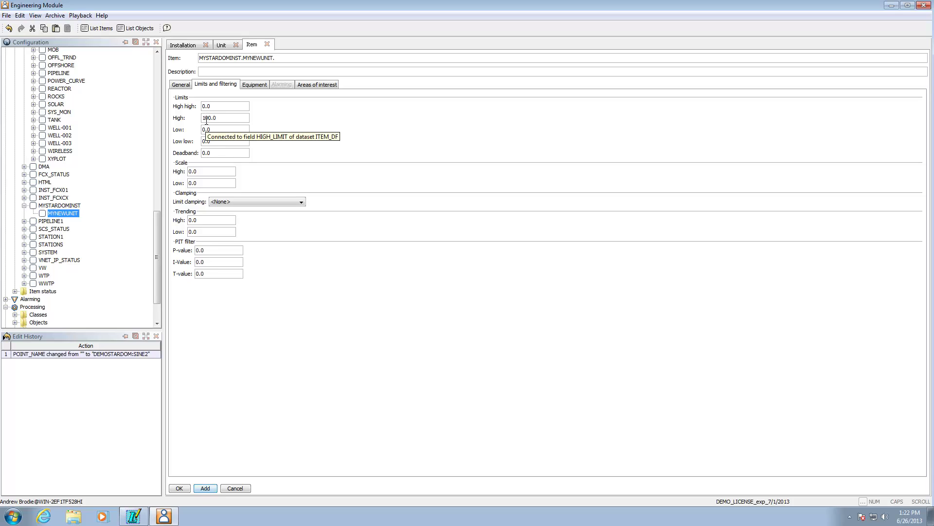
left_click(193, 174)
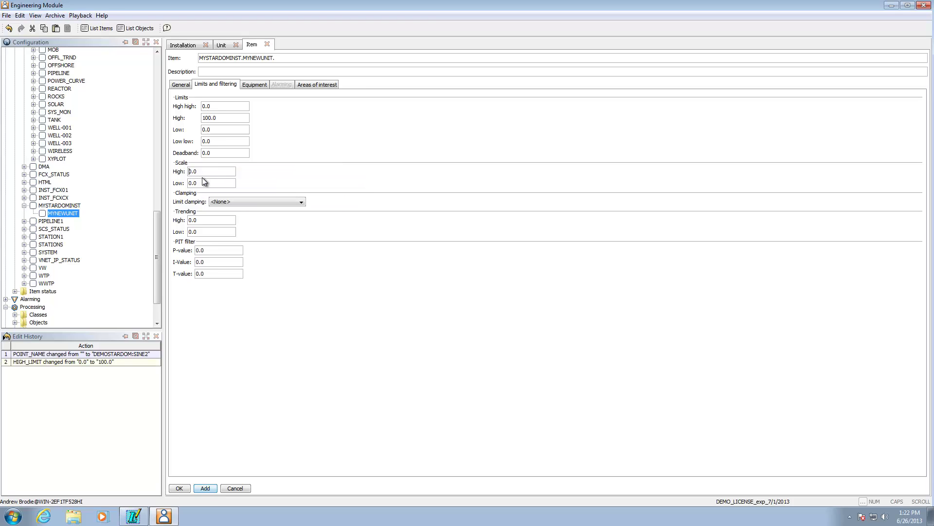
type("10")
left_click(191, 223)
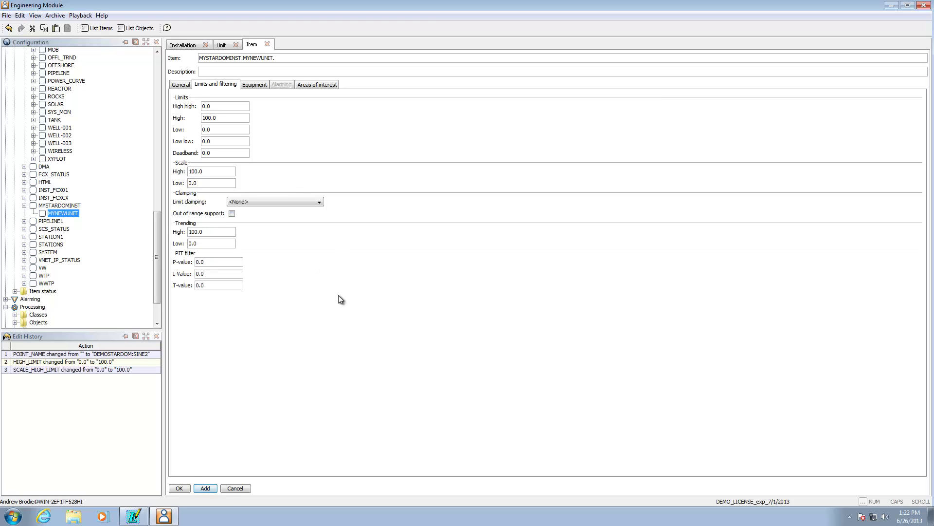
Step: On the General tab, set engineering units Degrees, representation Real and value format 99.99
left_click(181, 85)
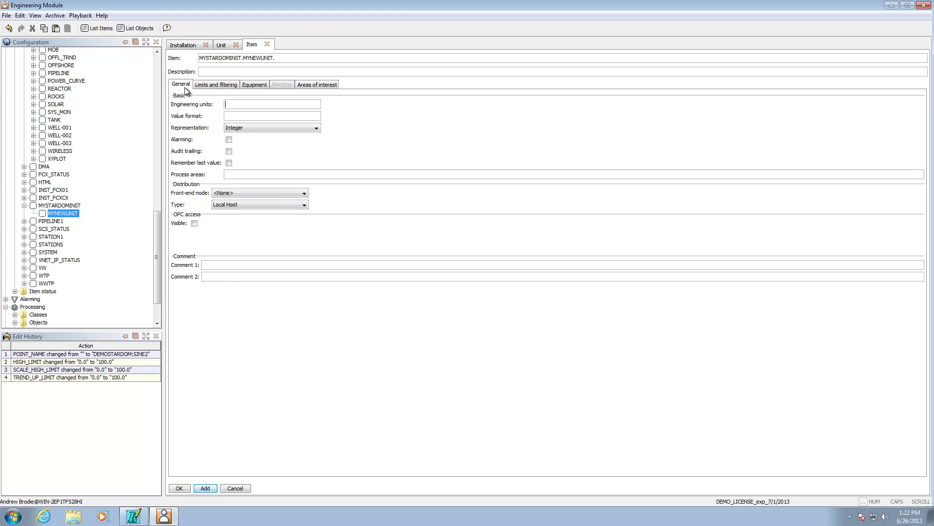
left_click(258, 106)
type("Degrees")
left_click(257, 117)
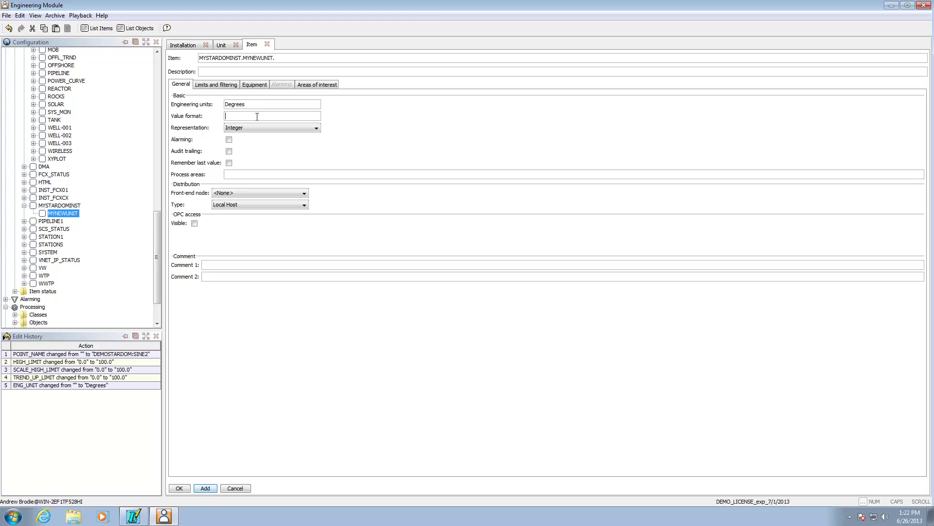
left_click(306, 129)
left_click(268, 151)
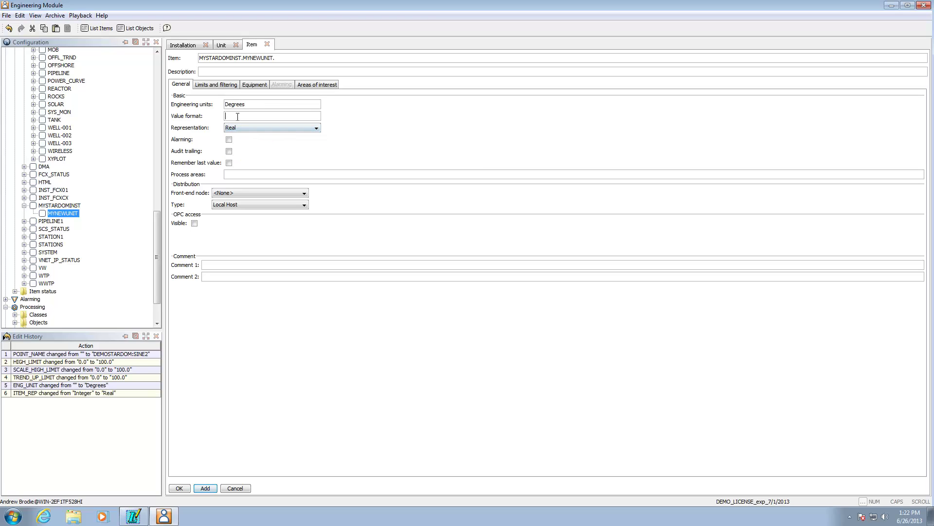
left_click(237, 117)
type("99.99")
Step: Check the remaining tabs, add the completed SINE2 item, and expand MYNEWUNIT to show it
left_click(223, 84)
left_click(252, 87)
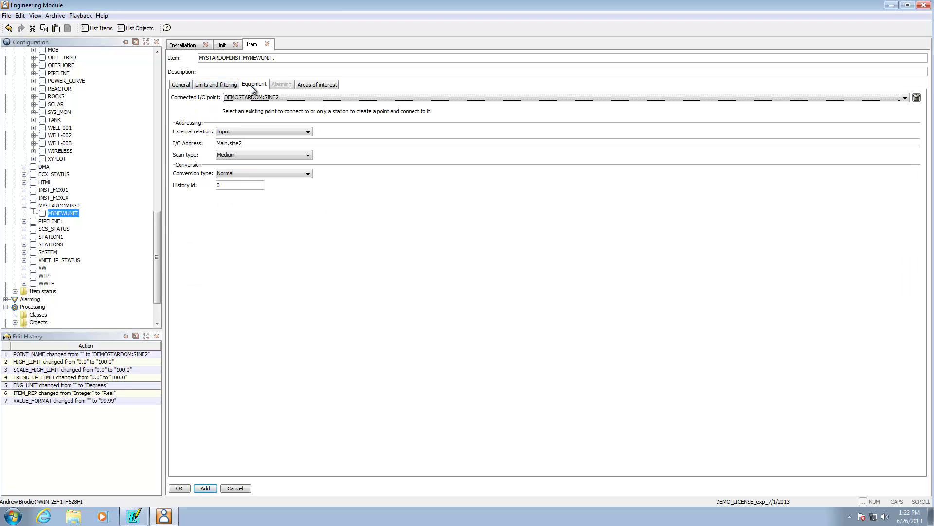
left_click(317, 87)
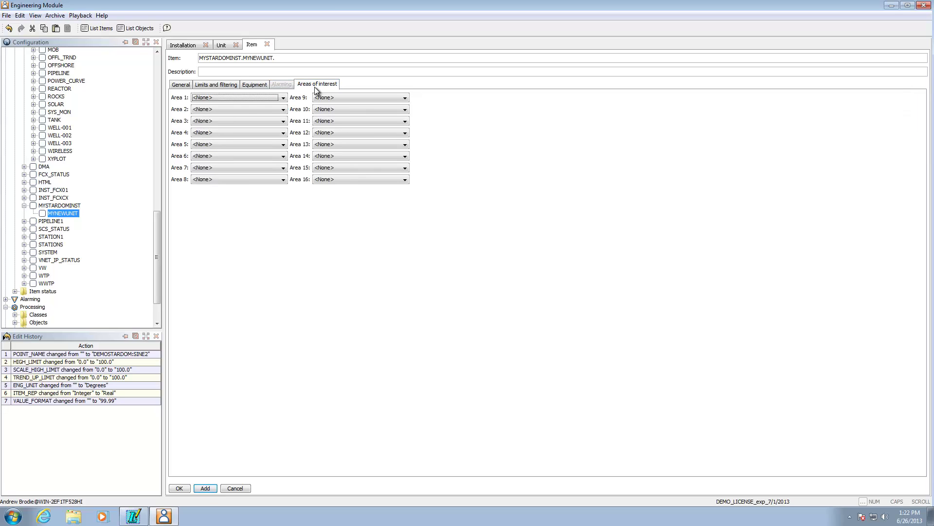
left_click(181, 84)
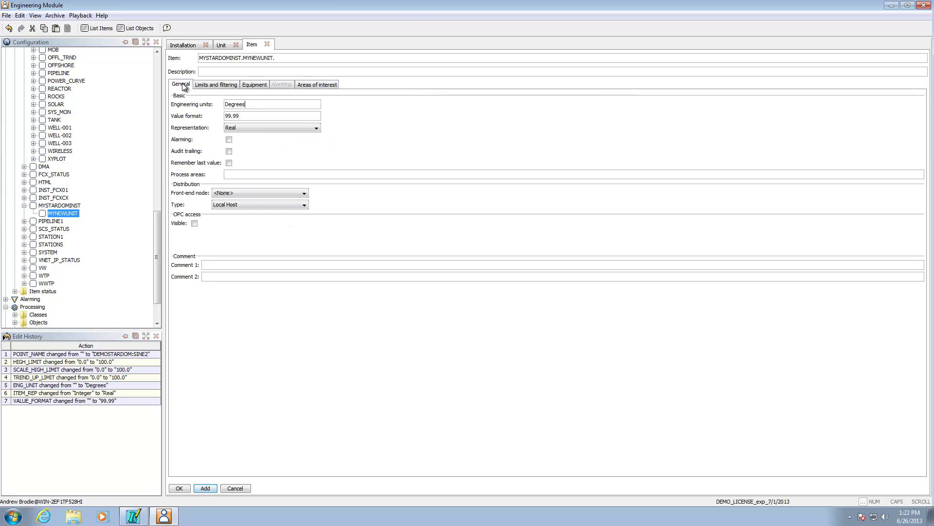
left_click(206, 488)
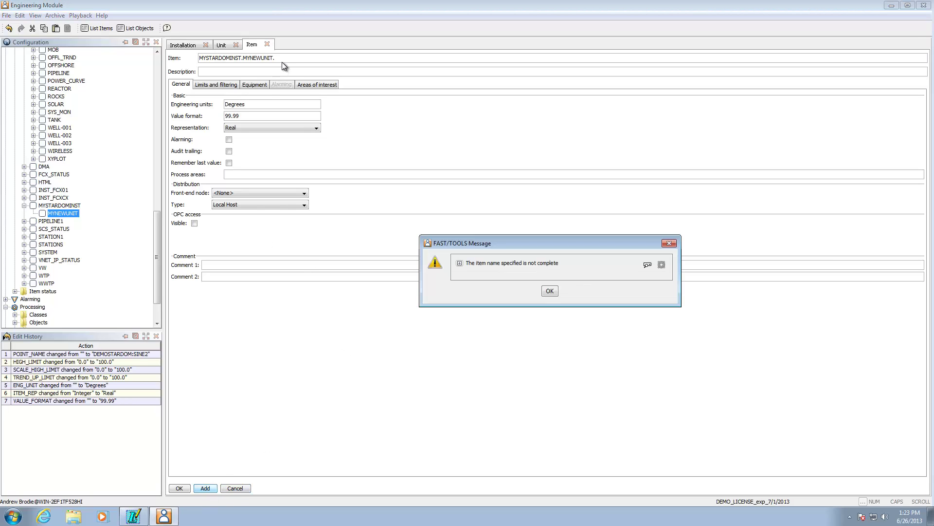
left_click(551, 291)
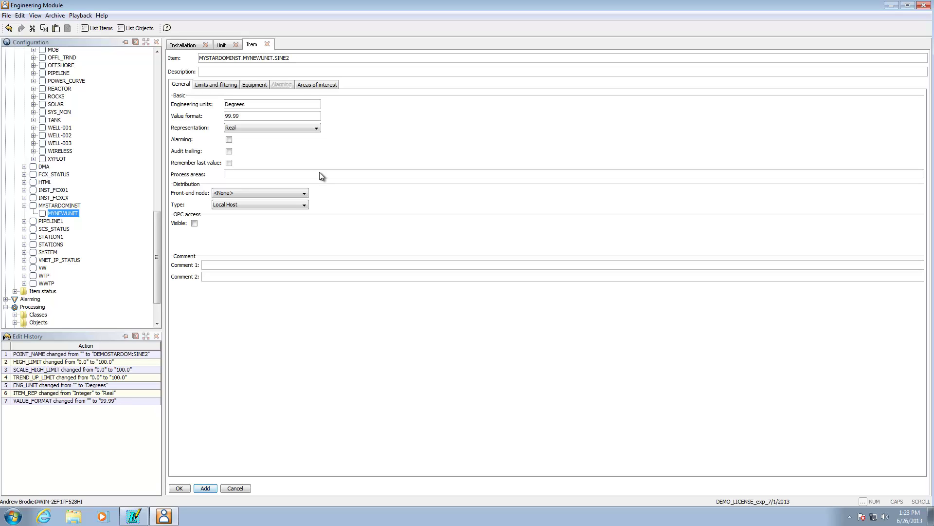
left_click(205, 488)
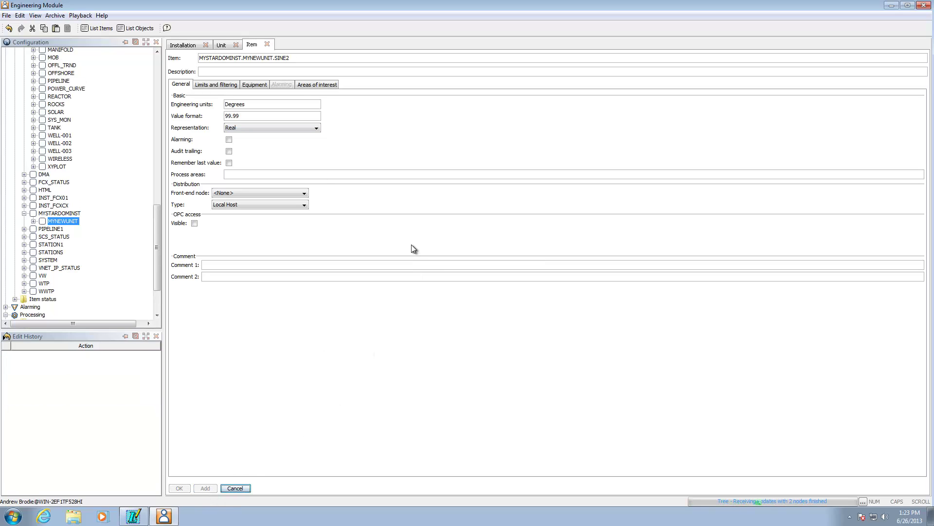
left_click(34, 221)
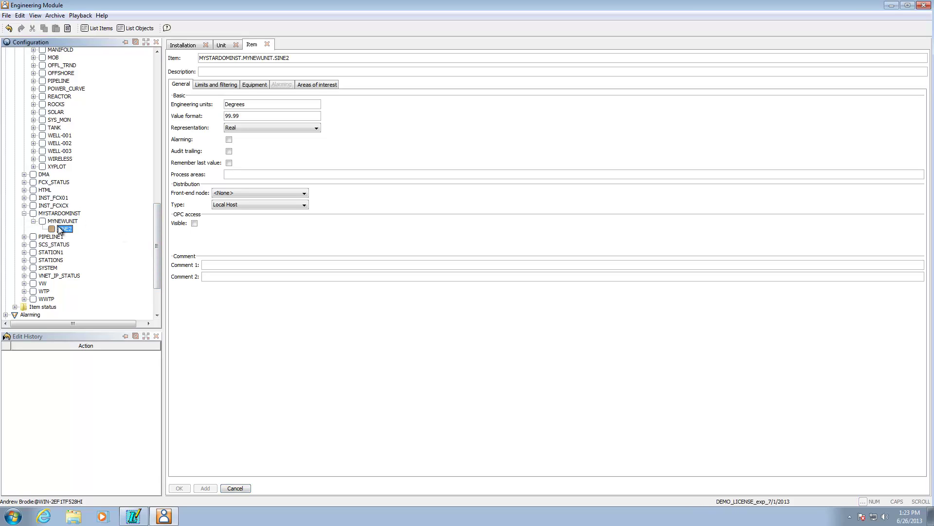
Step: List SINE2's item values from its context menu to watch the live value, about 56.59, NORMAL
right_click(65, 229)
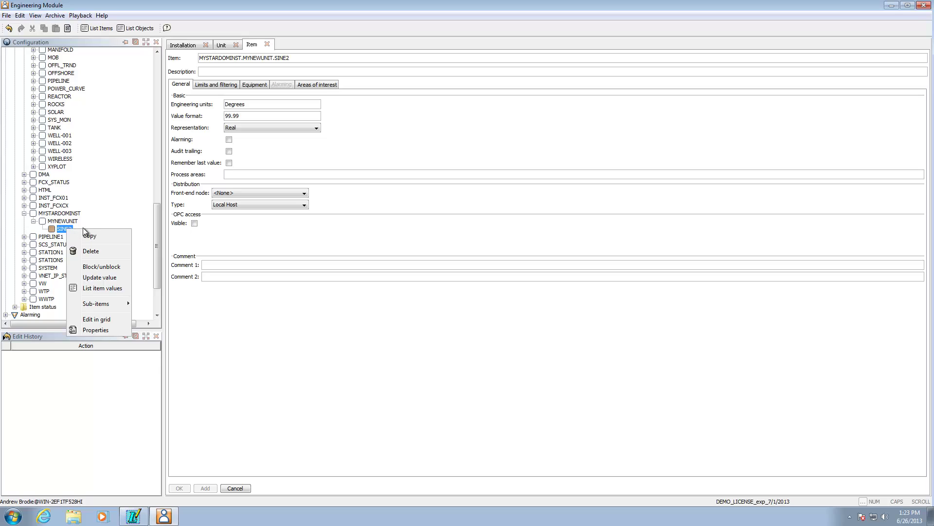
left_click(106, 287)
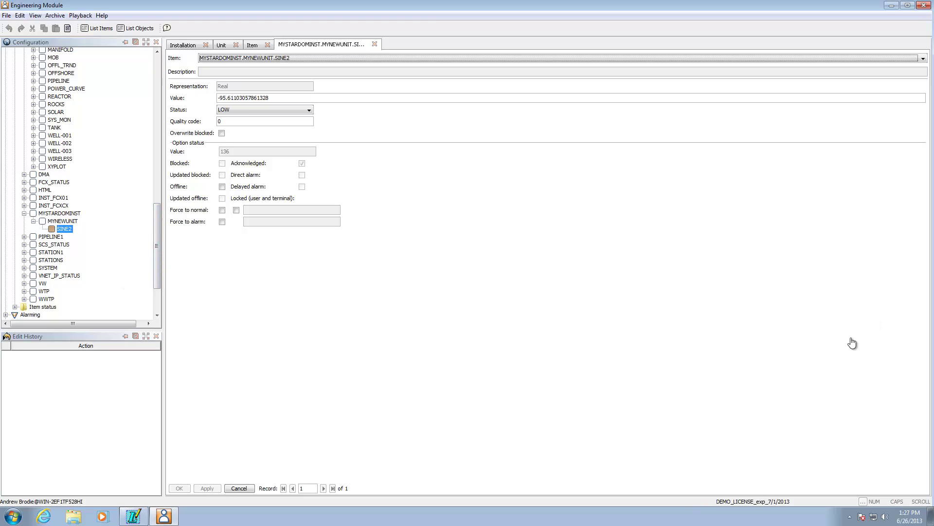
right_click(67, 227)
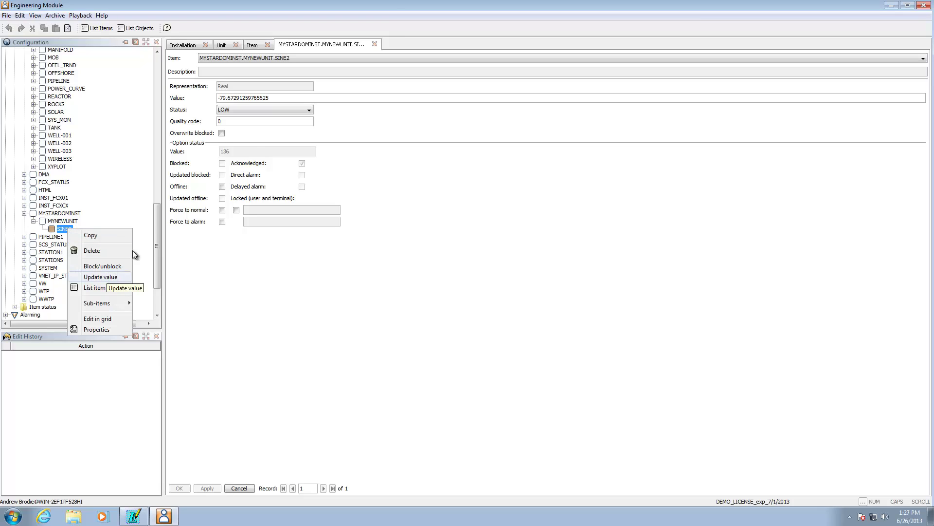
left_click(279, 99)
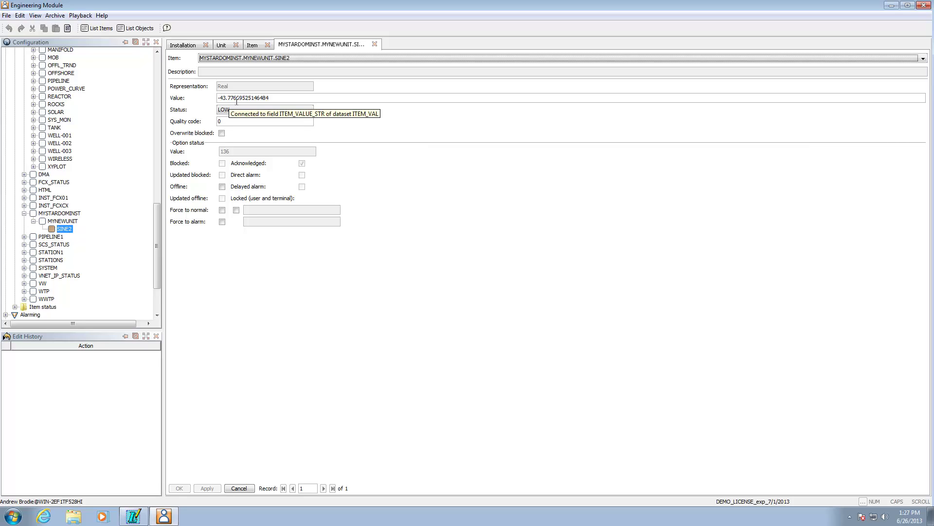
left_click(258, 98)
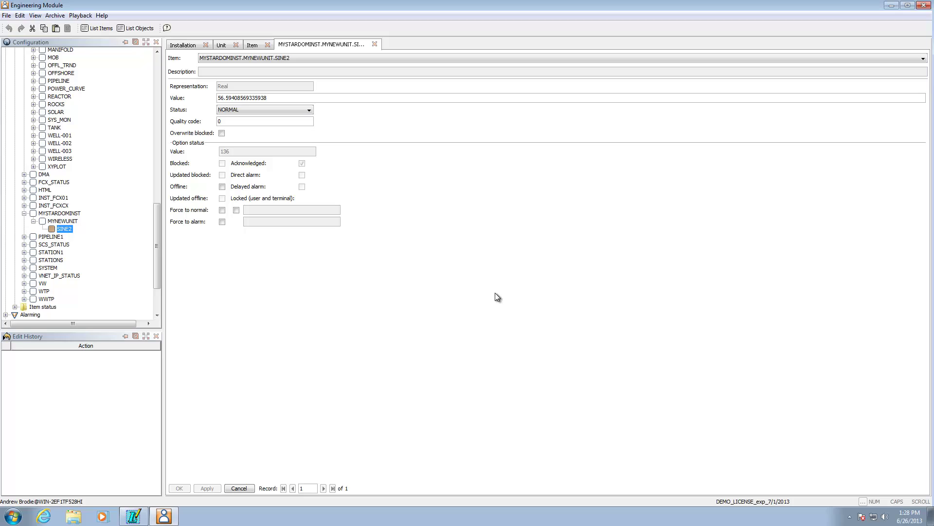
Step: Launch Edit Module from Start > All Programs > FAST TOOLS and log in with the user name
left_click(14, 516)
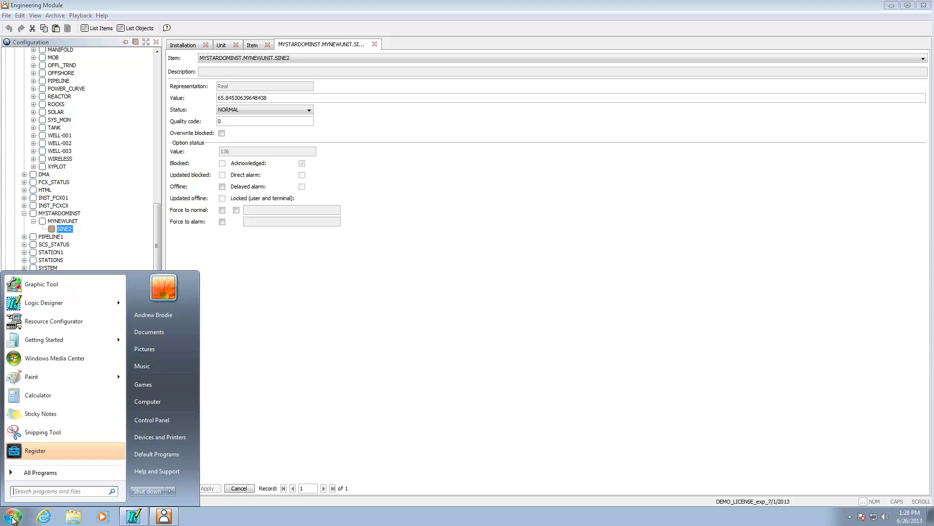
left_click(16, 474)
left_click(46, 366)
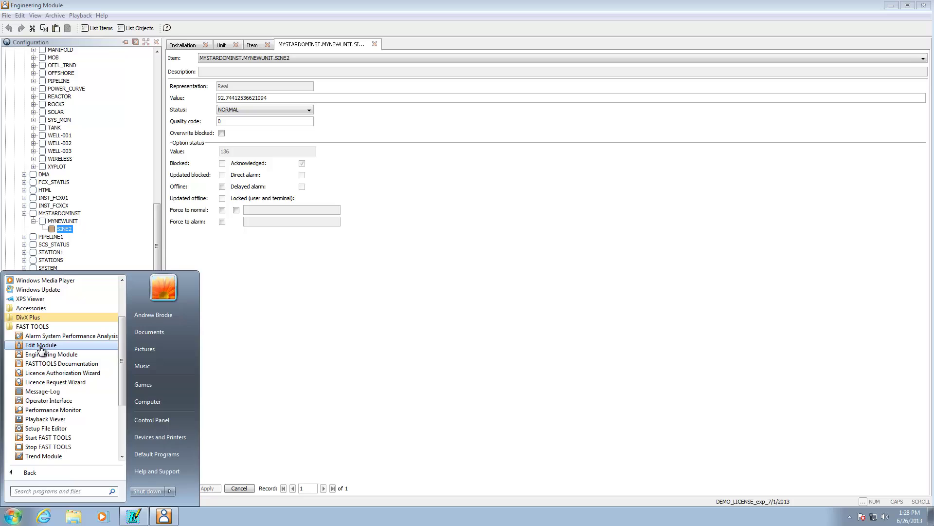
left_click(40, 346)
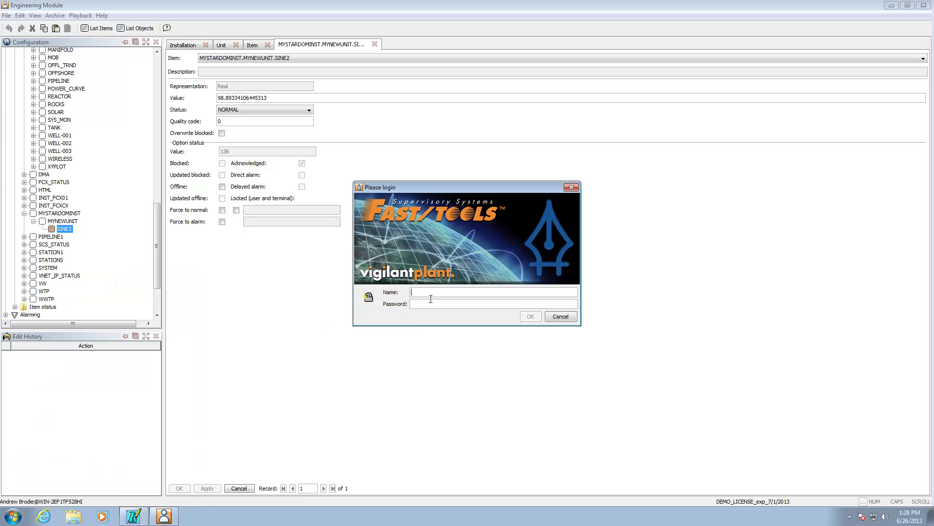
type("demo")
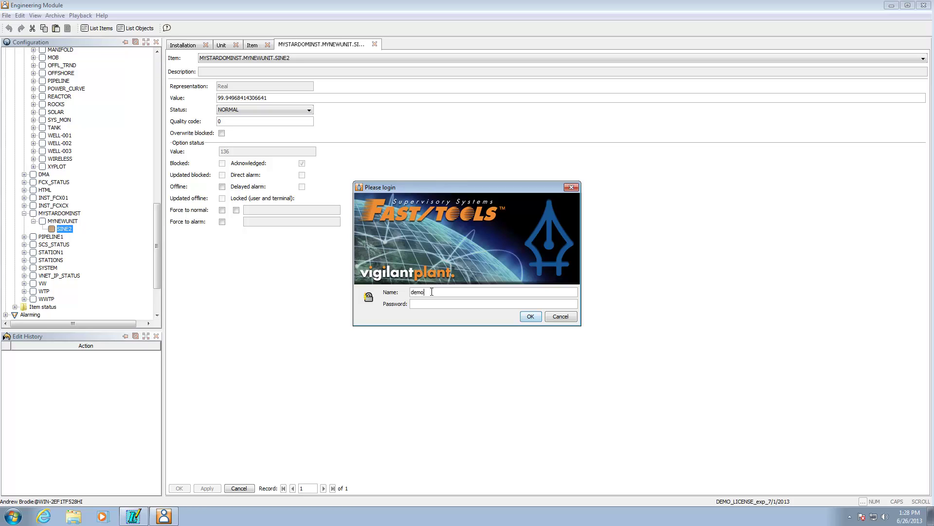
type("user")
key("Return")
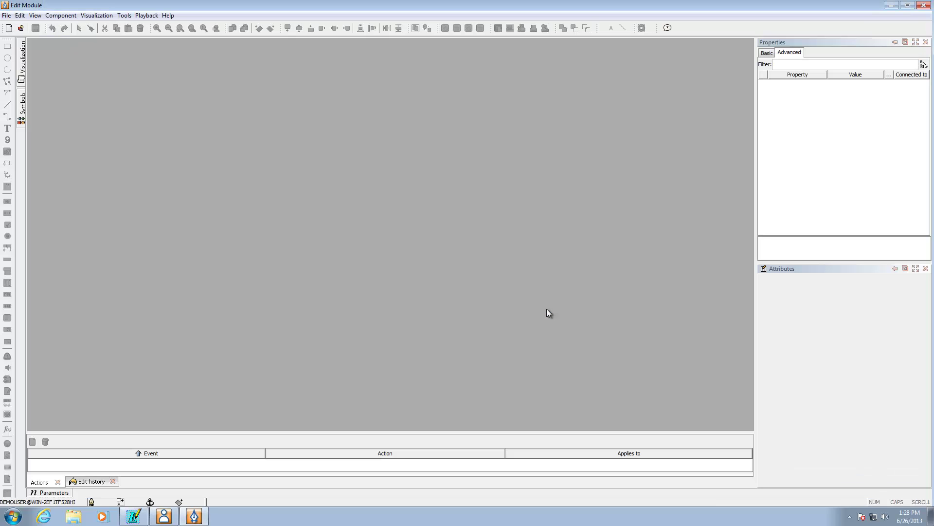
Step: Look over the existing Displays list and the Demo symbol palette, then bring up the File menu
left_click(33, 60)
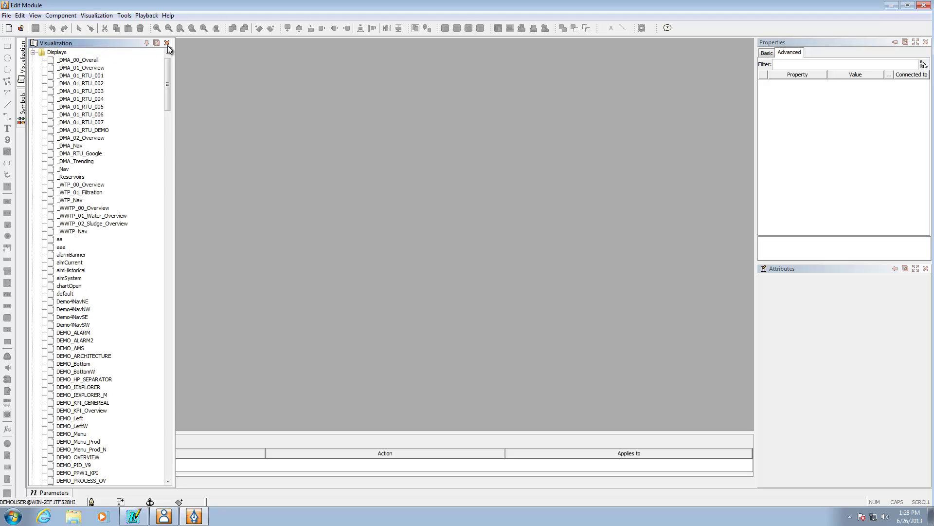
mouse_move(23, 103)
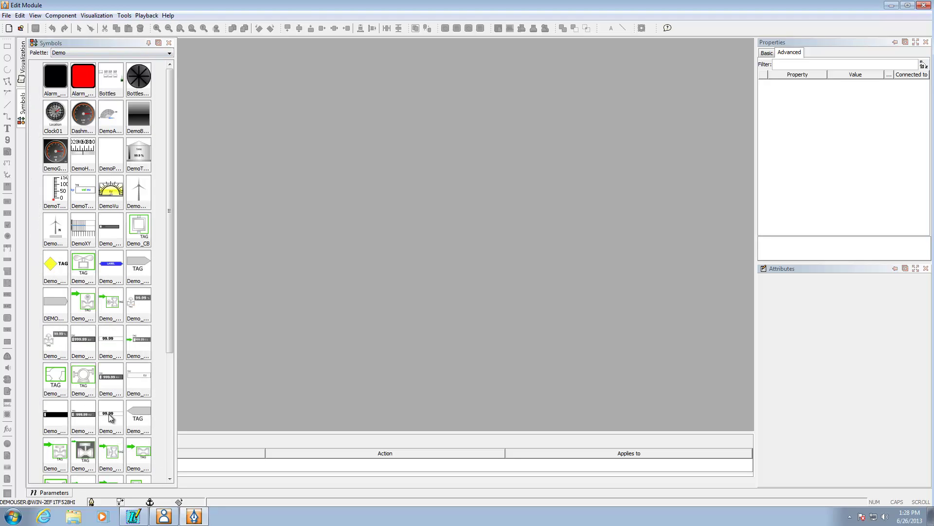
left_click(7, 16)
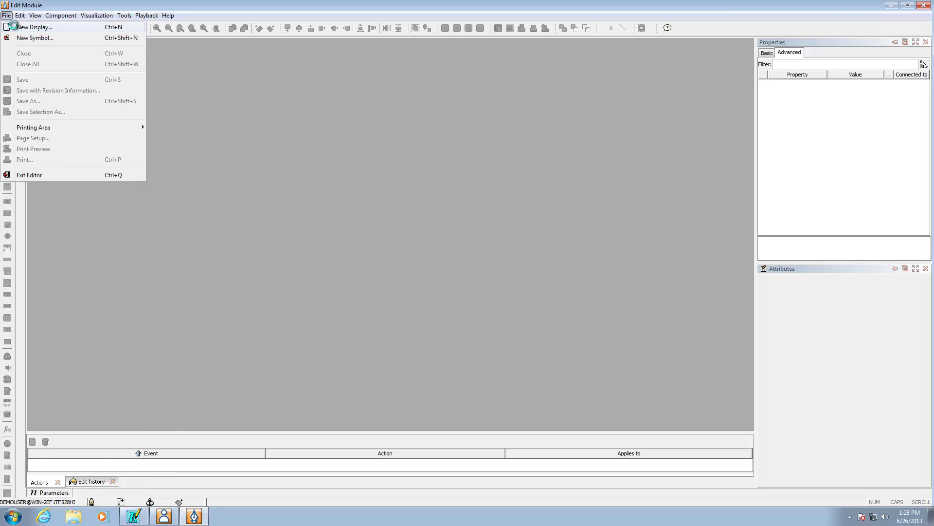
Step: Create a new blank display named StardomDemoPoint
left_click(22, 27)
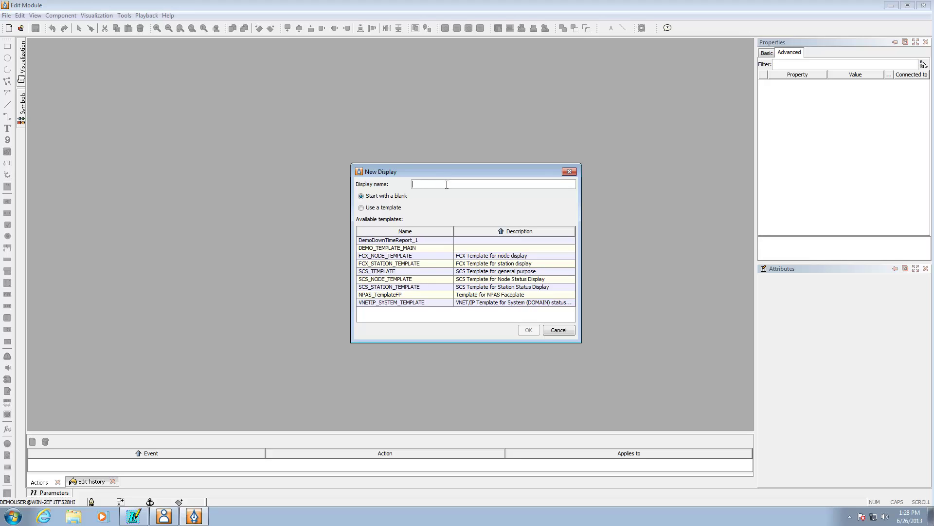
type("StardomDemoPoint")
left_click(530, 330)
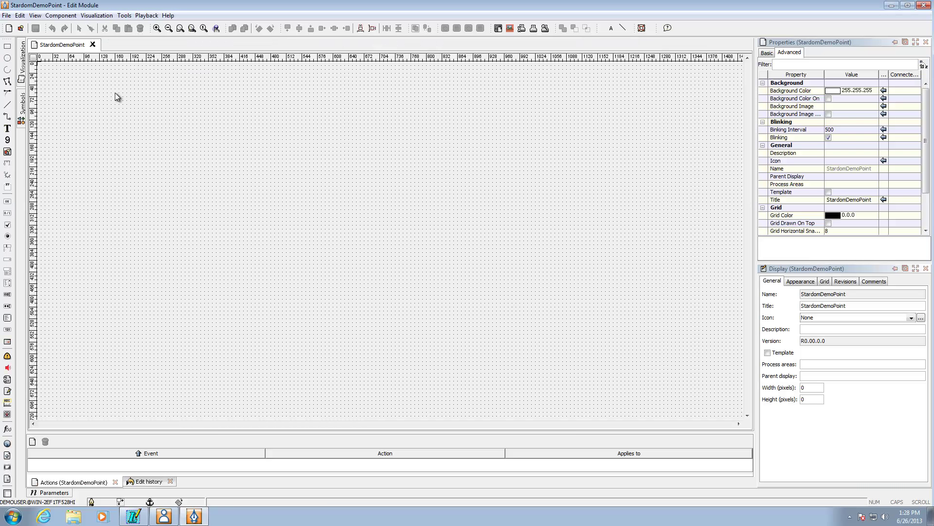
Step: Place the Demo_PVI_V9 symbol from the Demo palette near the centre of the canvas
left_click(23, 117)
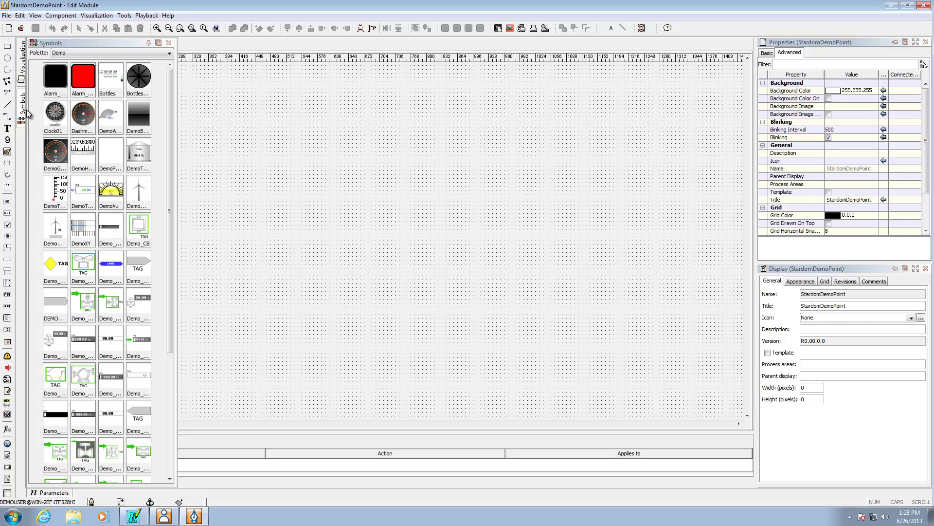
left_click(170, 54)
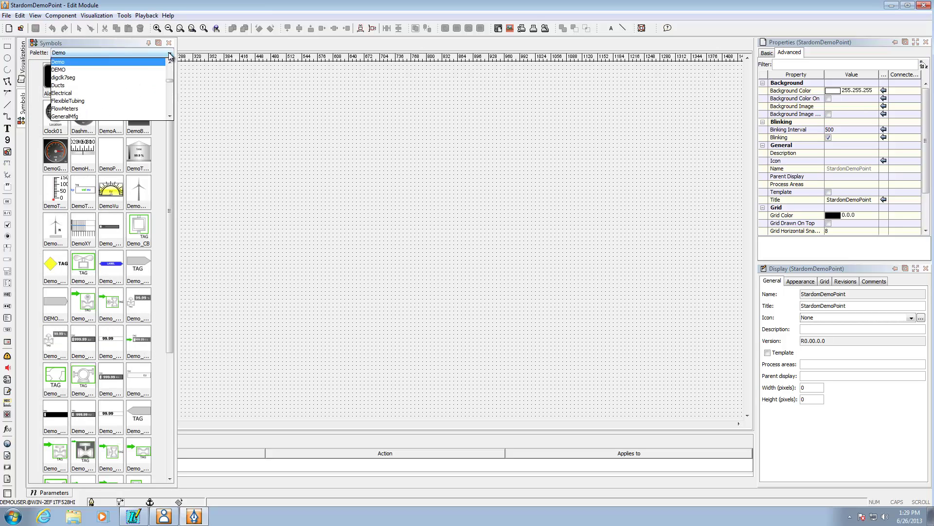
left_click(69, 65)
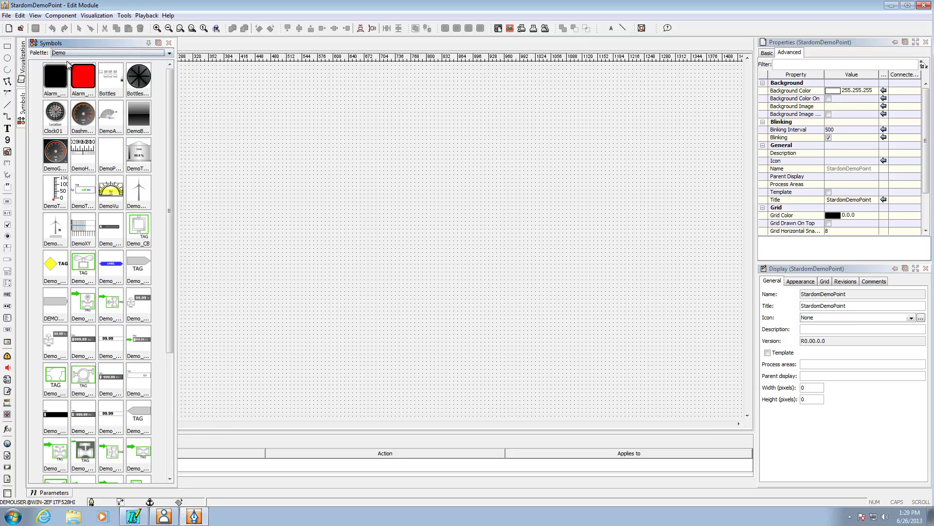
left_click(81, 419)
left_click(387, 194)
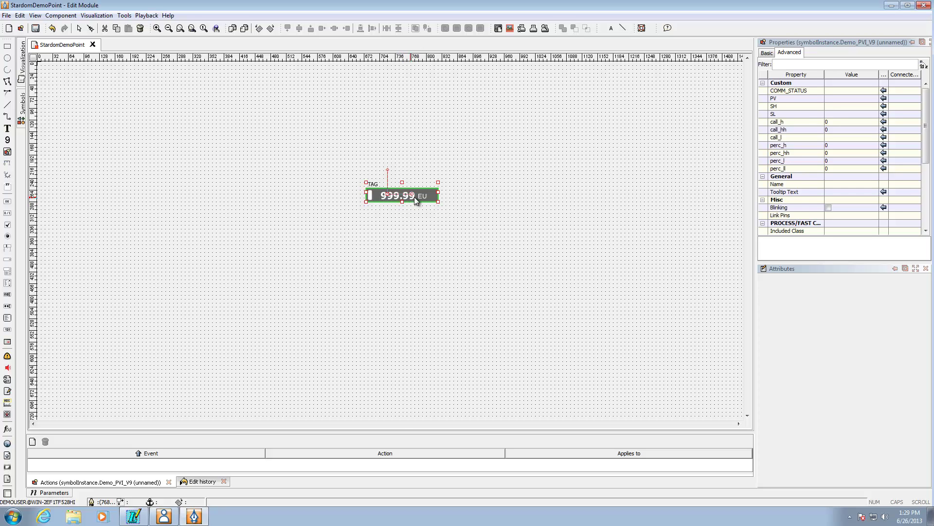
Step: Connect the symbol's PV to the sine item under MYSTARDOMINST > MYNEWUNIT and save the display
left_click(843, 100)
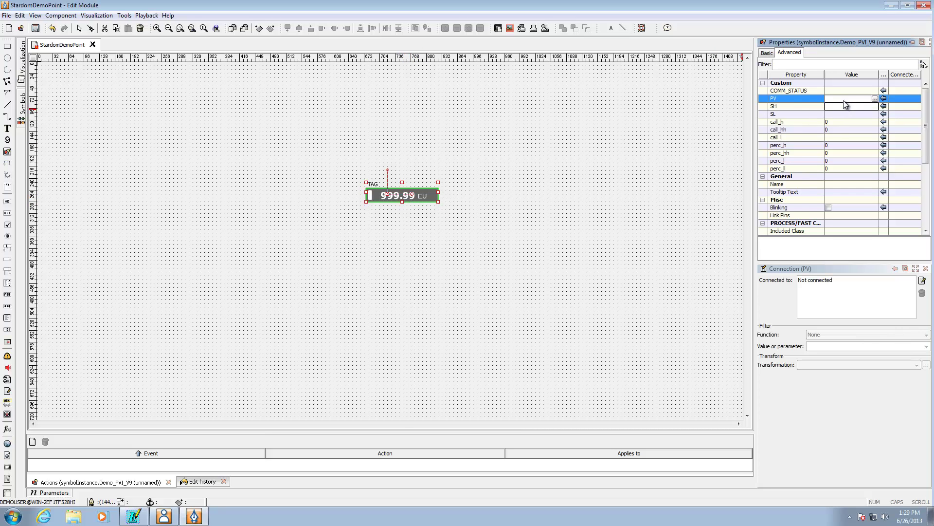
left_click(875, 99)
left_click(875, 100)
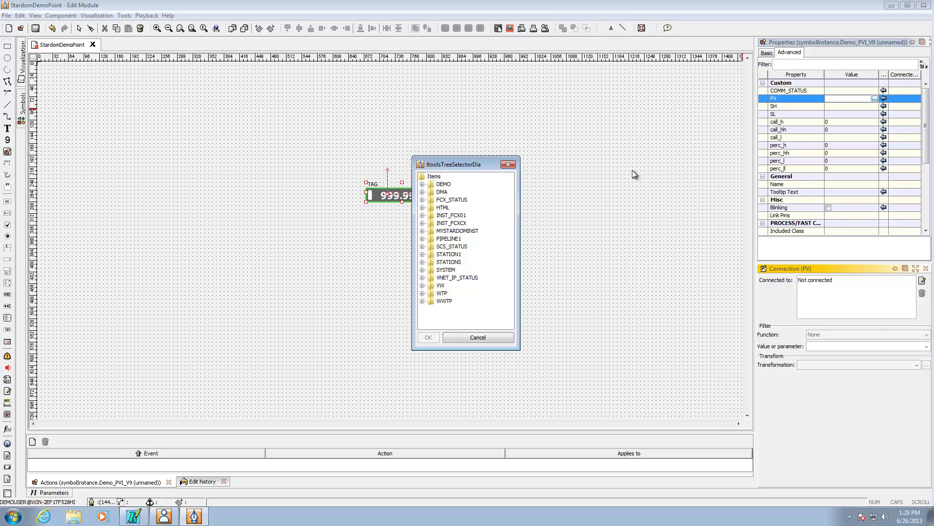
left_click(422, 231)
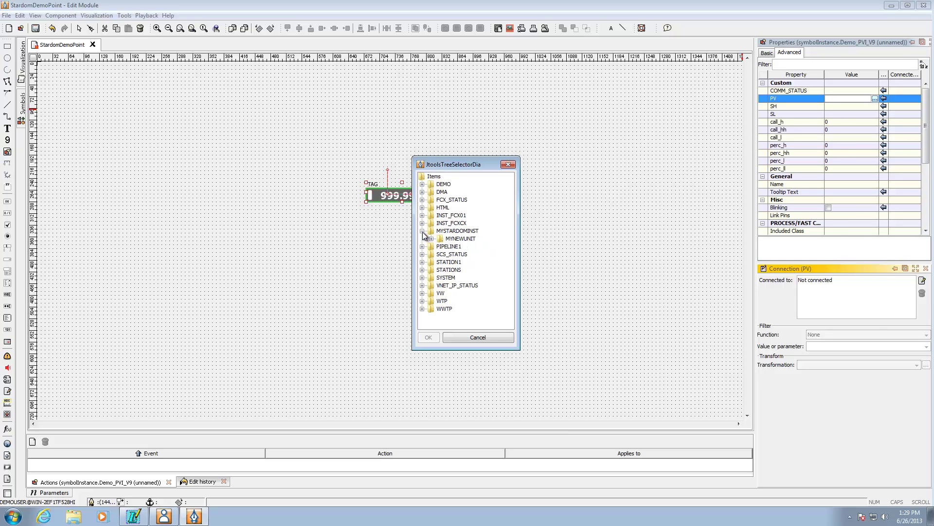
left_click(432, 239)
left_click(463, 247)
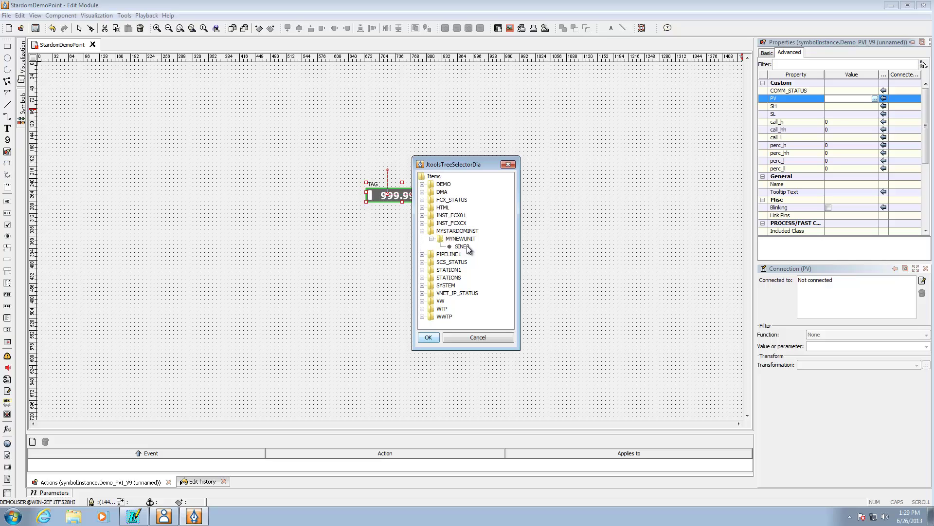
double_click(462, 246)
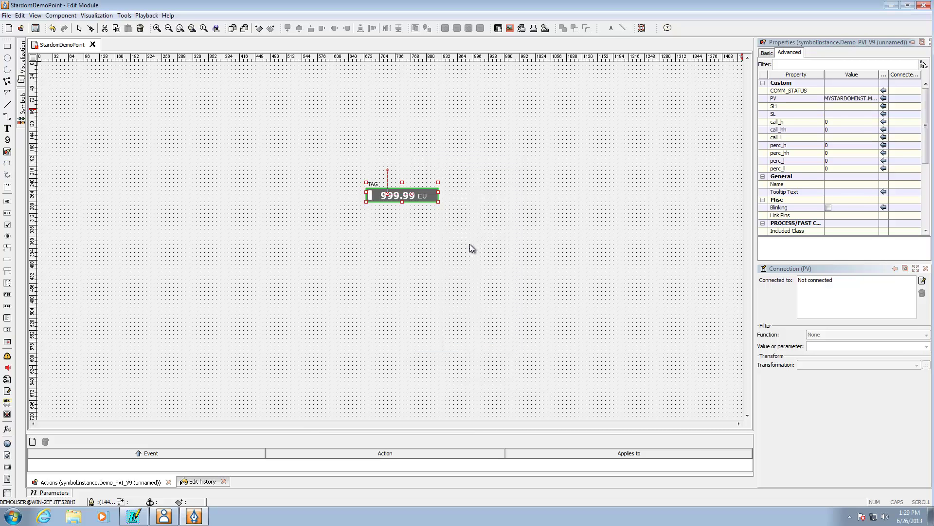
left_click(36, 28)
Step: Run Operator Interface as administrator from the FAST TOOLS Start menu group and log in
left_click(13, 515)
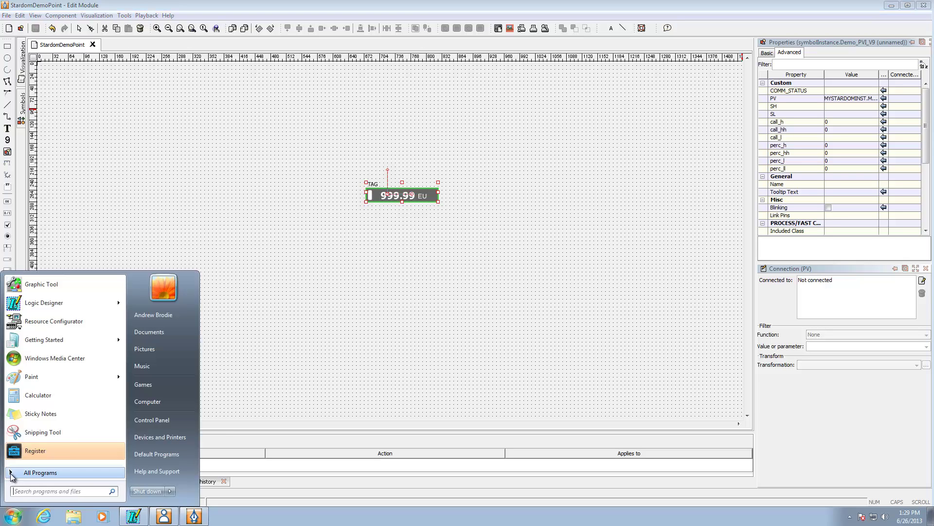
left_click(14, 472)
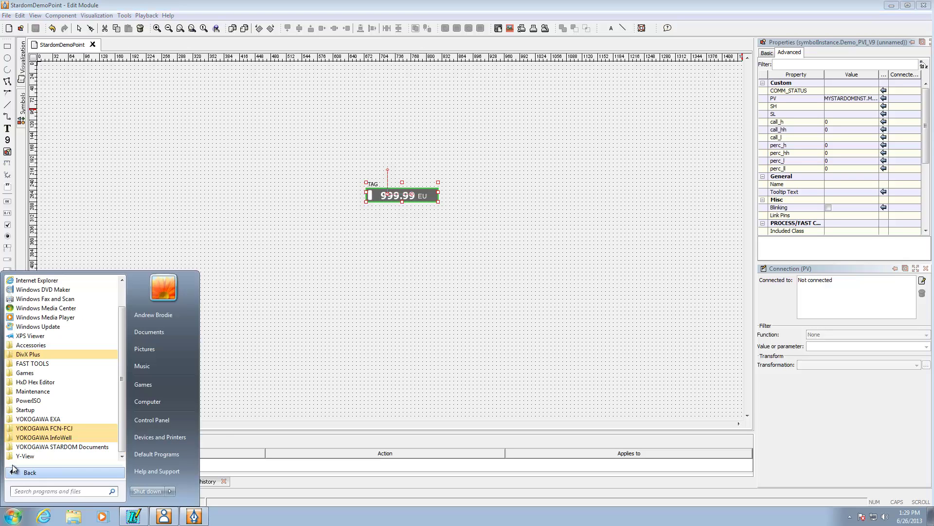
left_click(29, 364)
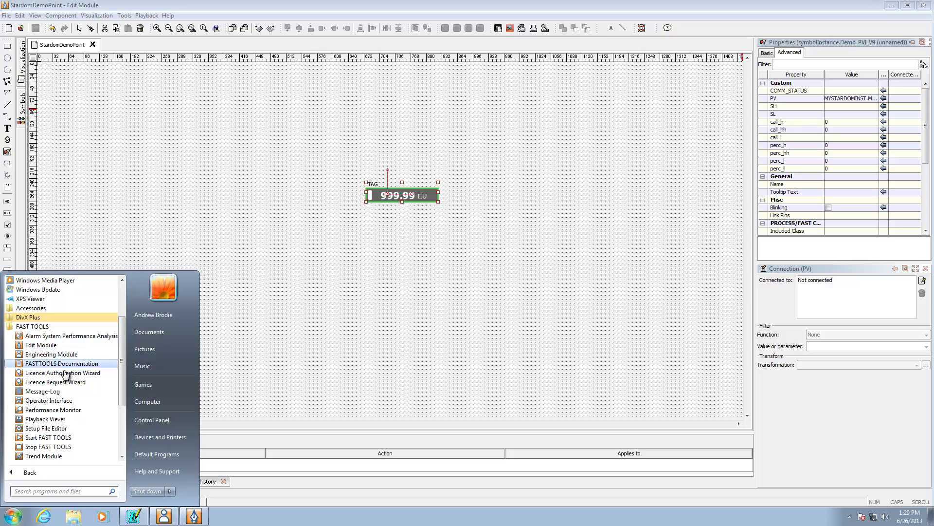
right_click(51, 402)
left_click(93, 288)
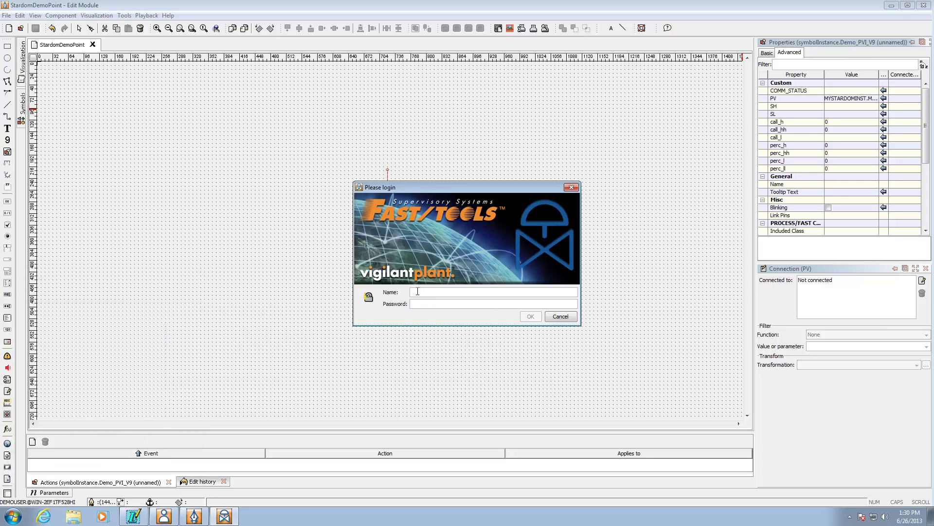
type("demouser")
key("Return")
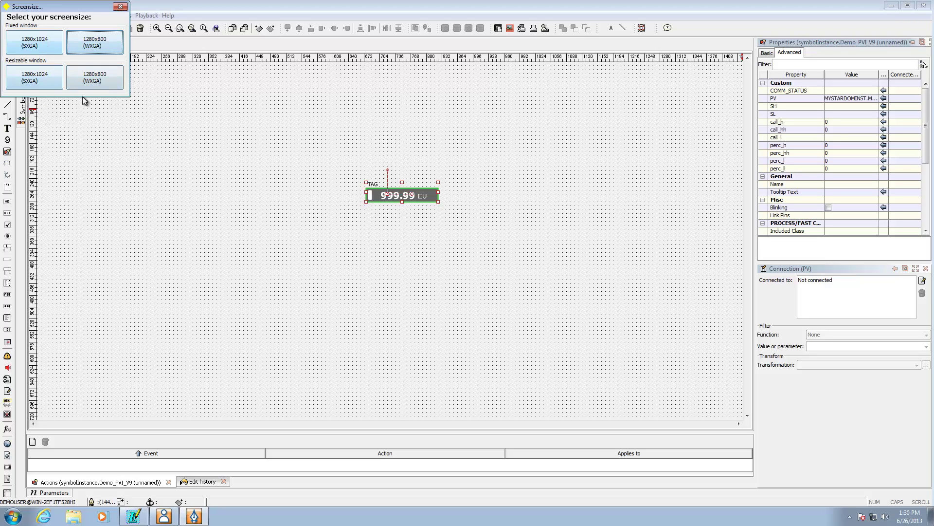
Step: Start the operator window at 1280x1024 (SXGA) and browse the File and Playback menus
left_click(53, 46)
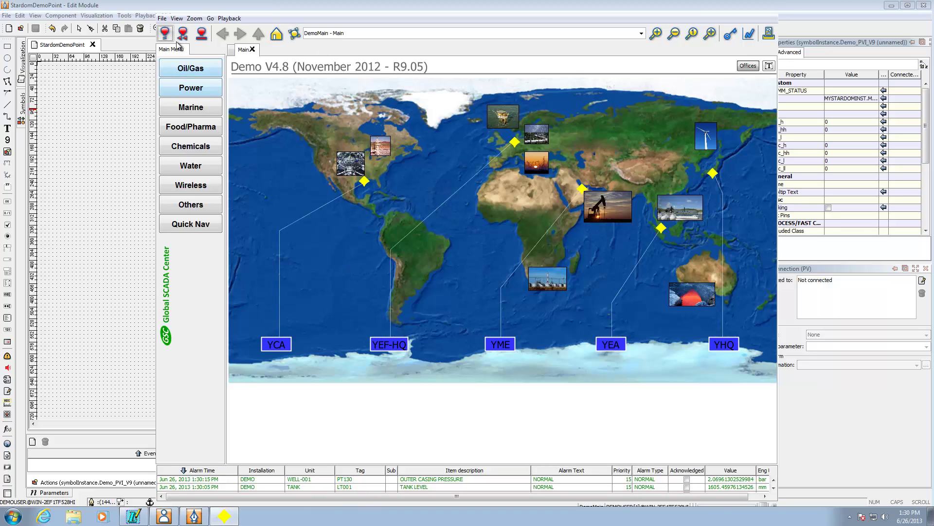
left_click(163, 19)
left_click(230, 18)
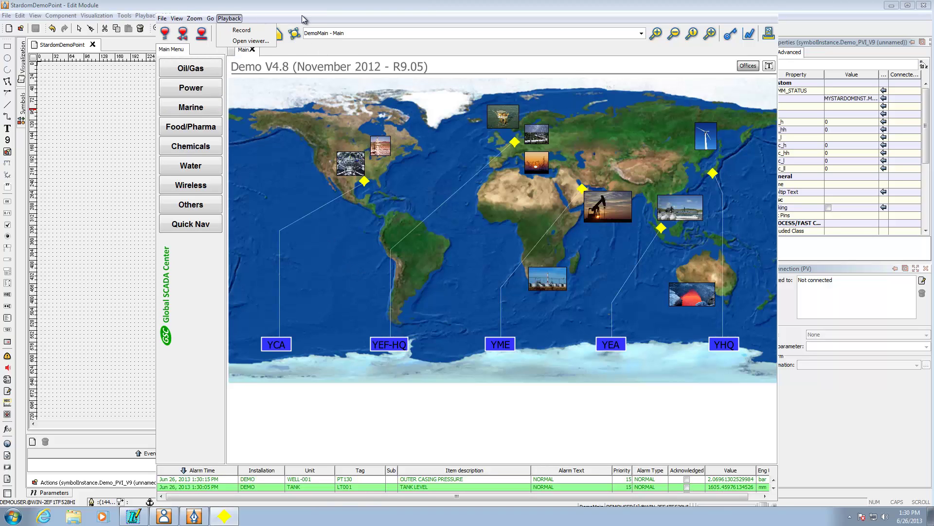
left_click(579, 47)
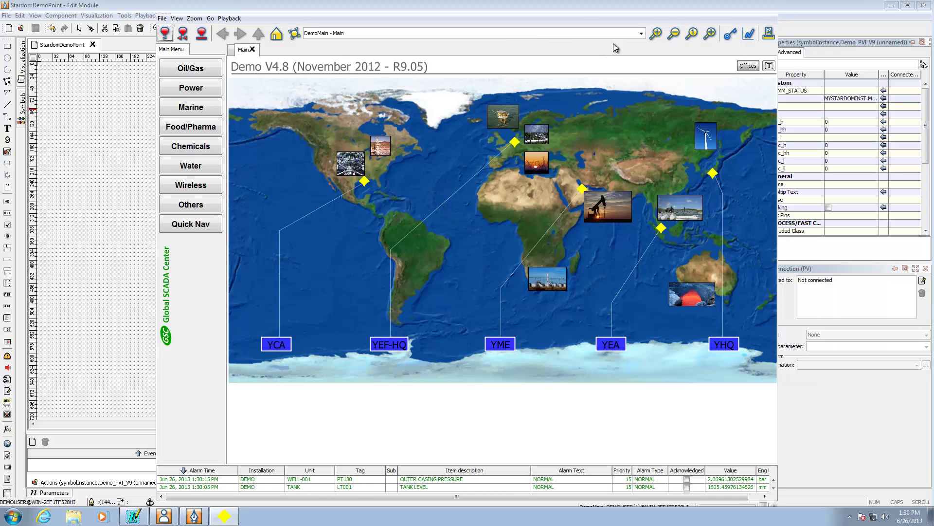
Step: Replace the display address with StardomDemoPoint
left_click(641, 34)
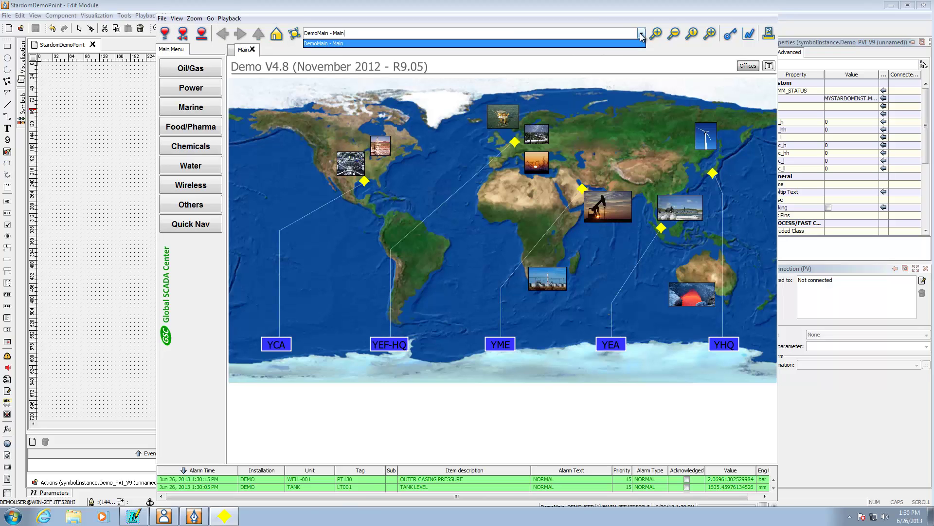
left_click(595, 28)
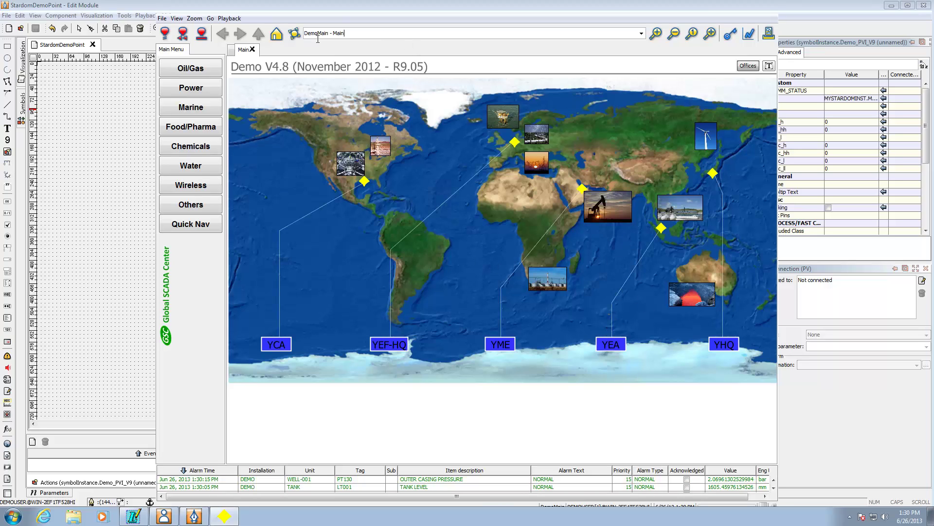
left_click_drag(346, 33, 292, 35)
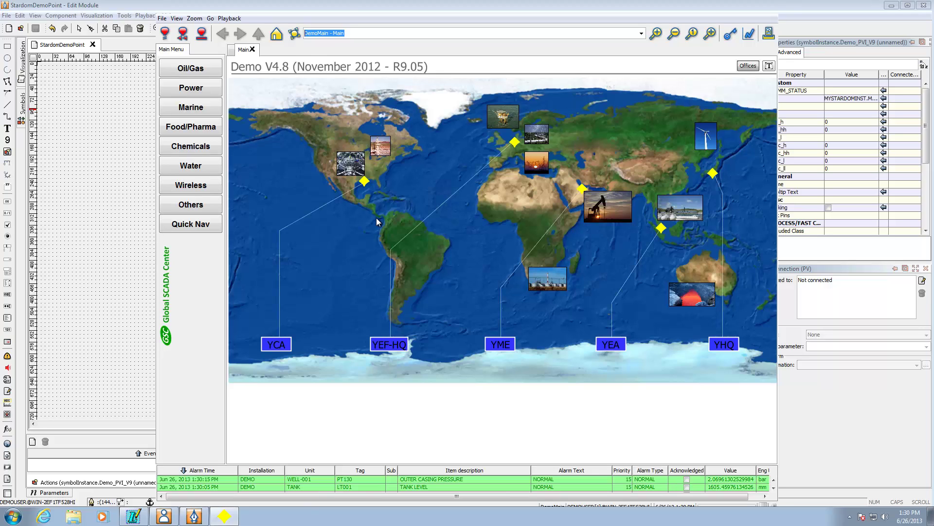
type("Stard")
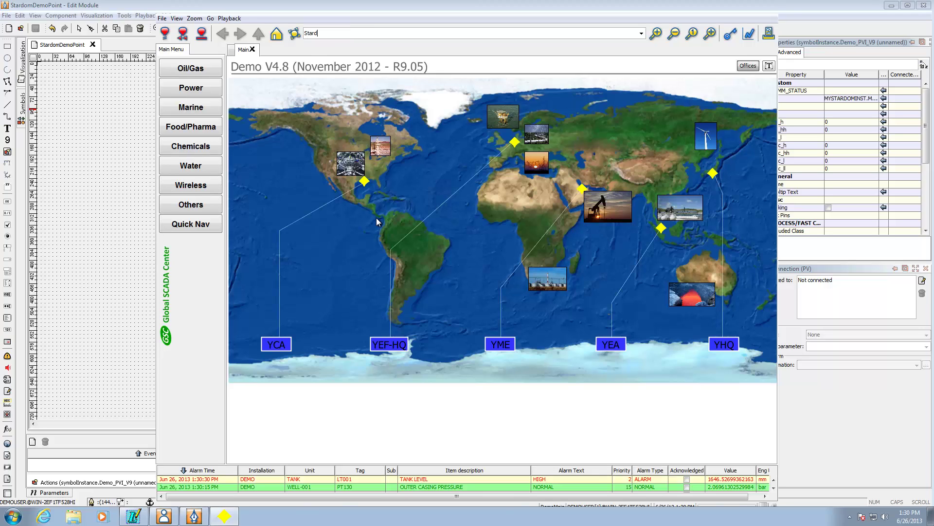
type("omDemoPoint")
Step: Open the StardomDemoPoint display, switch to DemoMain - Main and back to confirm live SINE2 Degrees
key("Return")
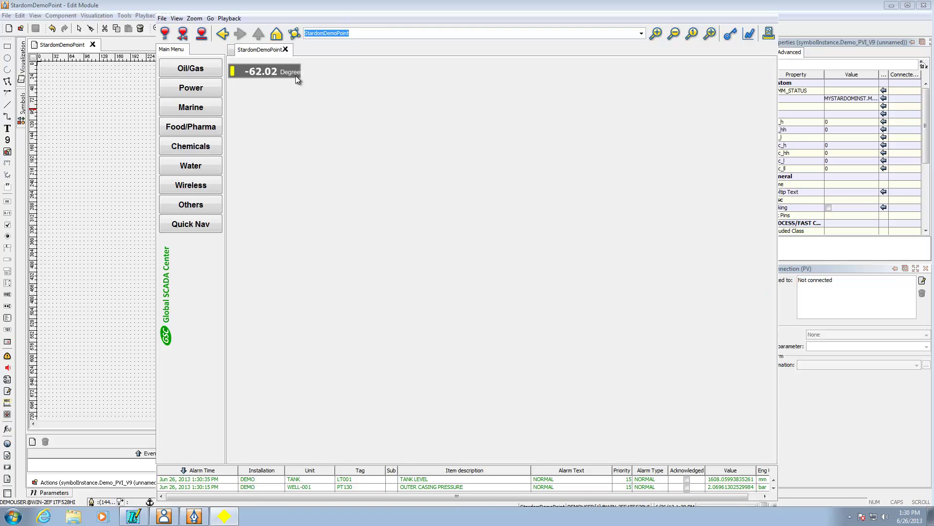
left_click(642, 35)
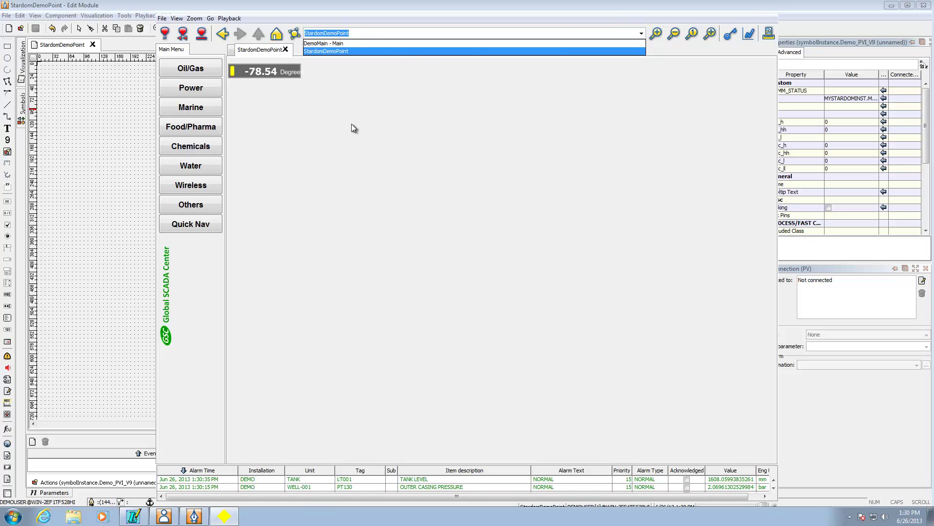
left_click(337, 43)
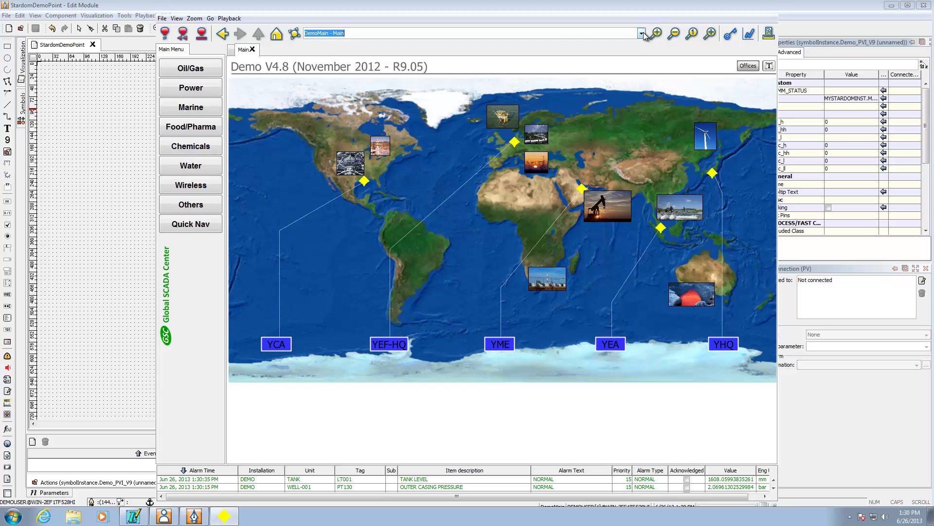
left_click(642, 34)
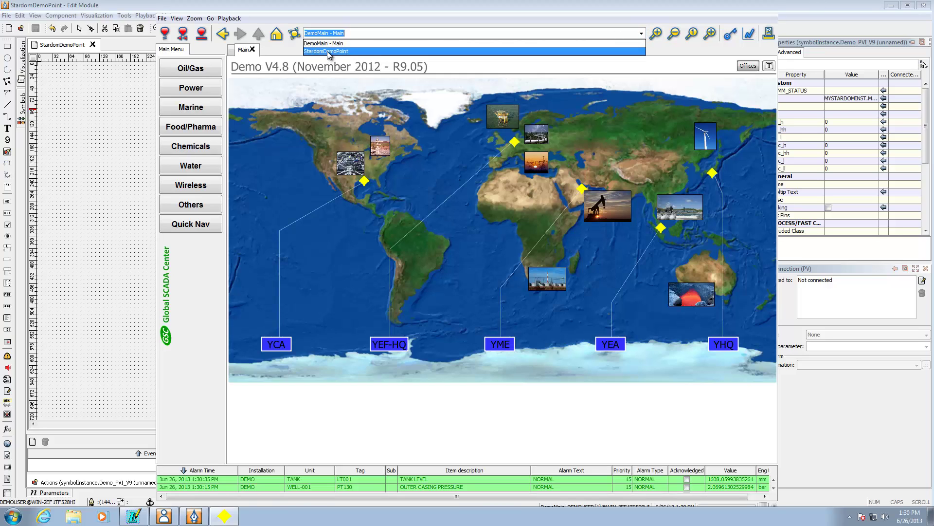
left_click(327, 51)
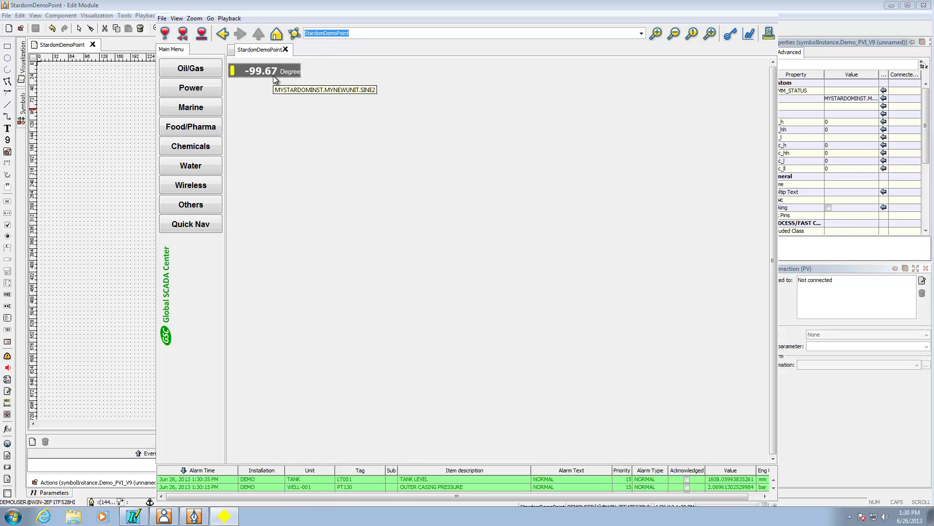